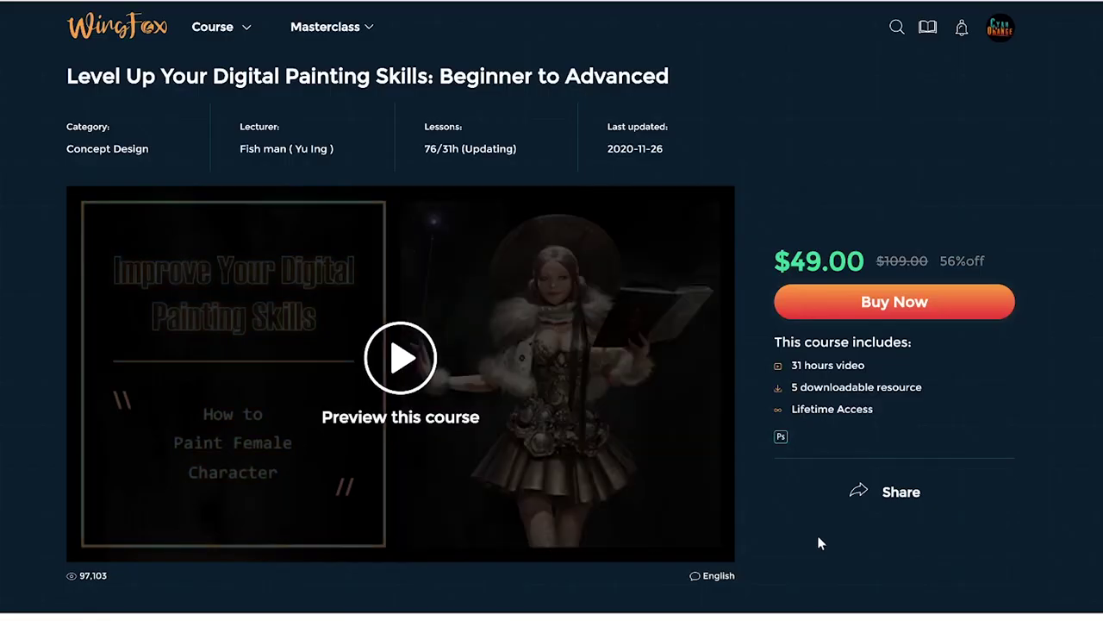
Step: Scroll the course page past the preview video and promo art to the lecturer bio and artwork gallery
{"action": "scroll", "coordinate": [808, 537], "scroll_direction": "down", "scroll_amount": 1}
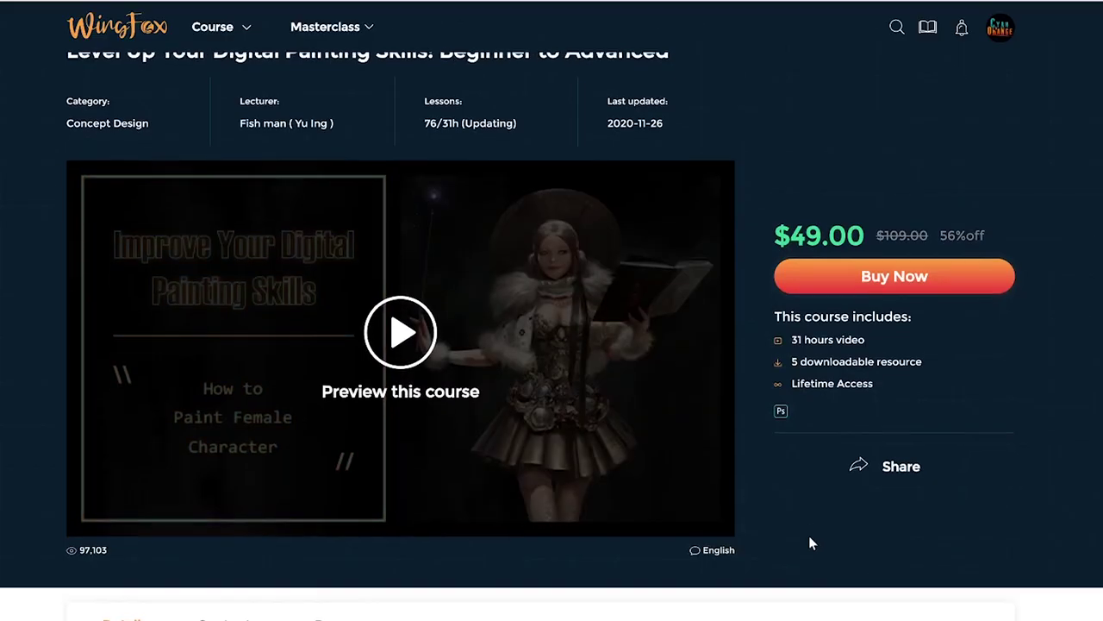
{"action": "scroll", "coordinate": [809, 535], "scroll_direction": "down", "scroll_amount": 5}
{"action": "scroll", "coordinate": [667, 532], "scroll_direction": "down", "scroll_amount": 4}
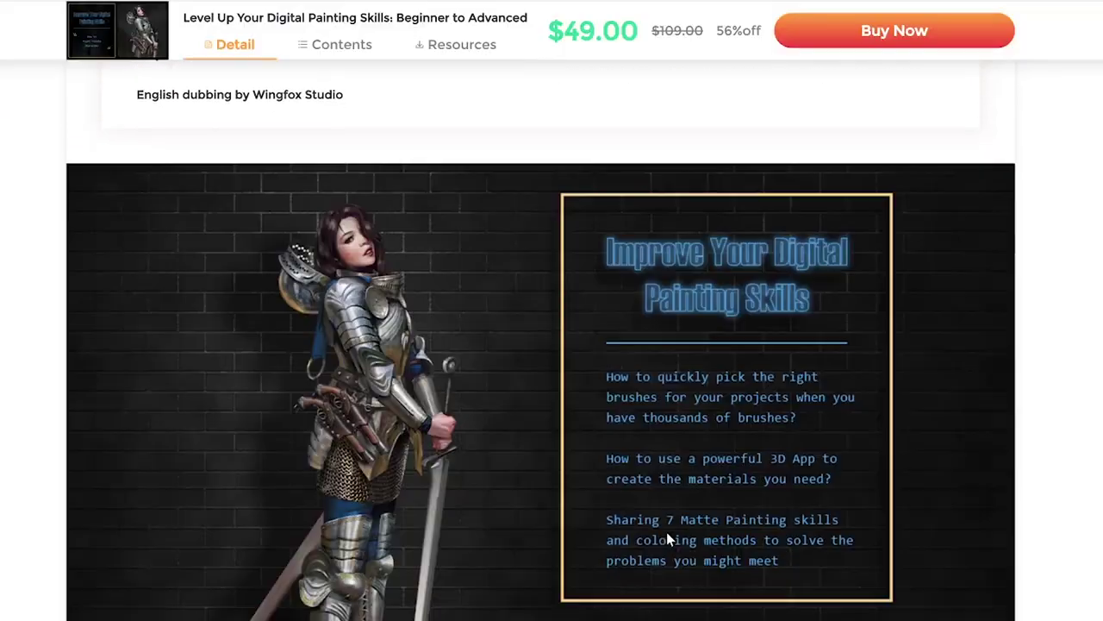
{"action": "scroll", "coordinate": [667, 532], "scroll_direction": "down", "scroll_amount": 8}
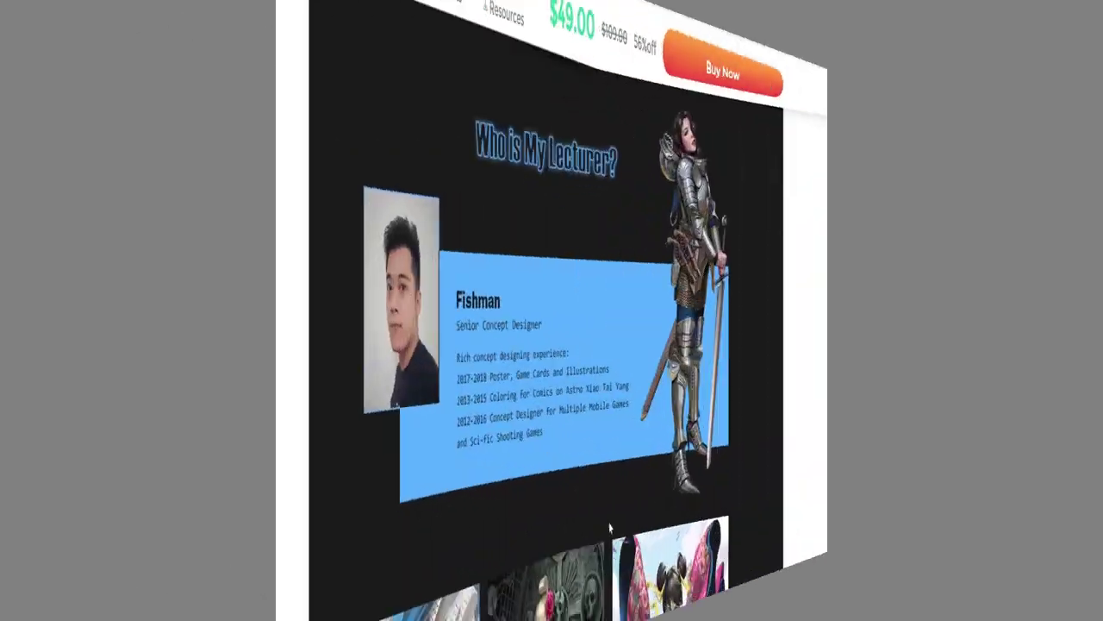
{"action": "scroll", "coordinate": [666, 532], "scroll_direction": "down", "scroll_amount": 6}
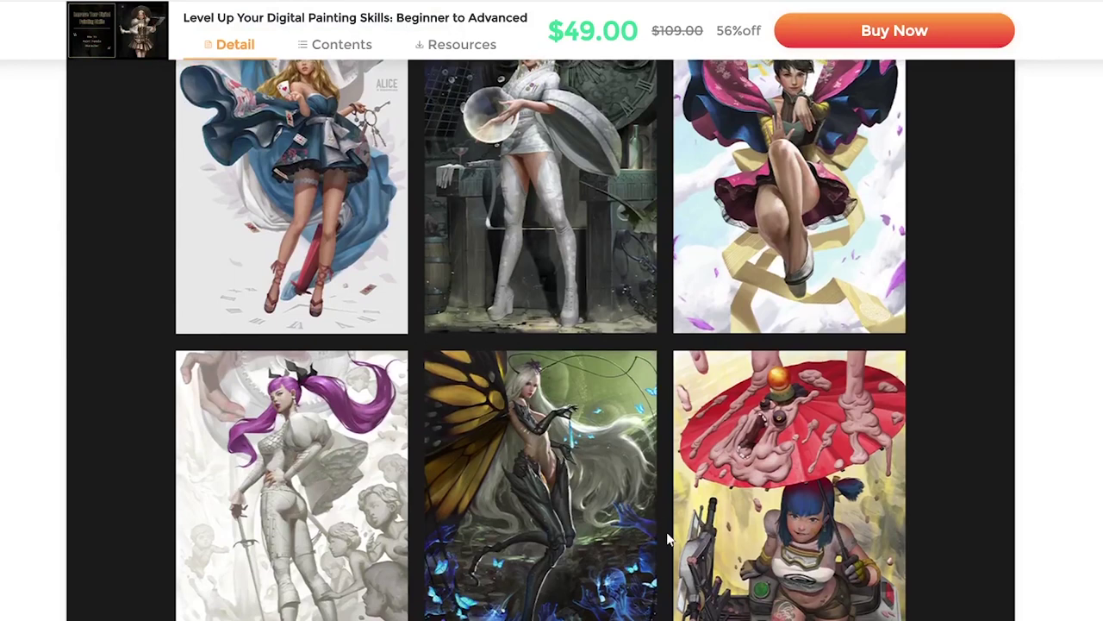
{"action": "scroll", "coordinate": [668, 538], "scroll_direction": "down", "scroll_amount": 5}
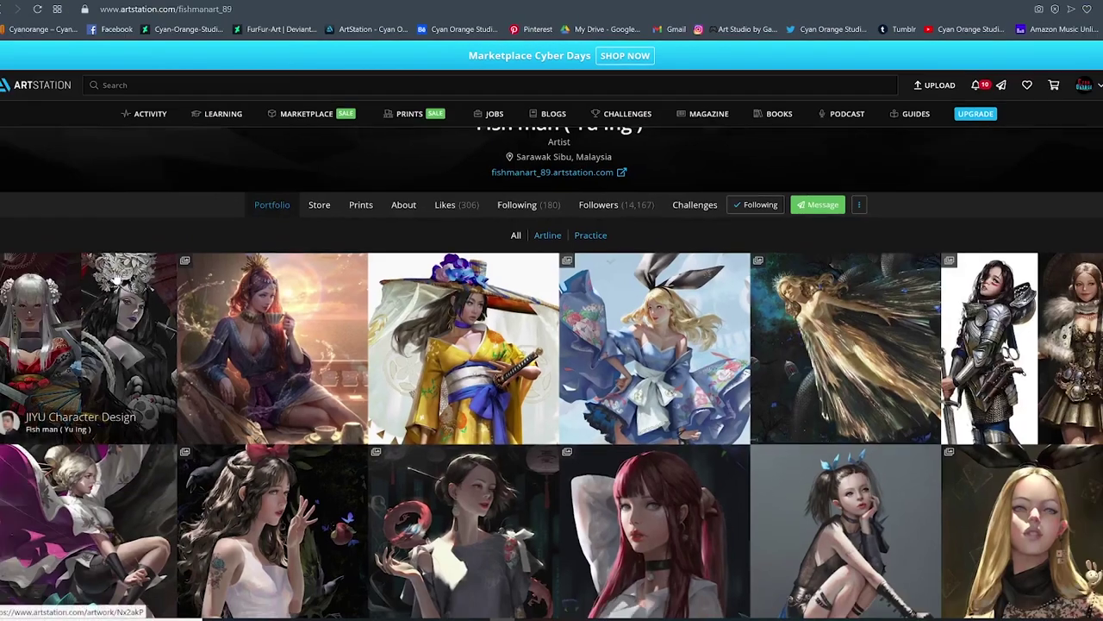
Step: Open the lecturer's first portfolio artwork, 水之精灵-温蒂妮, and scroll down its page
{"action": "scroll", "coordinate": [269, 250], "scroll_direction": "down", "scroll_amount": 2}
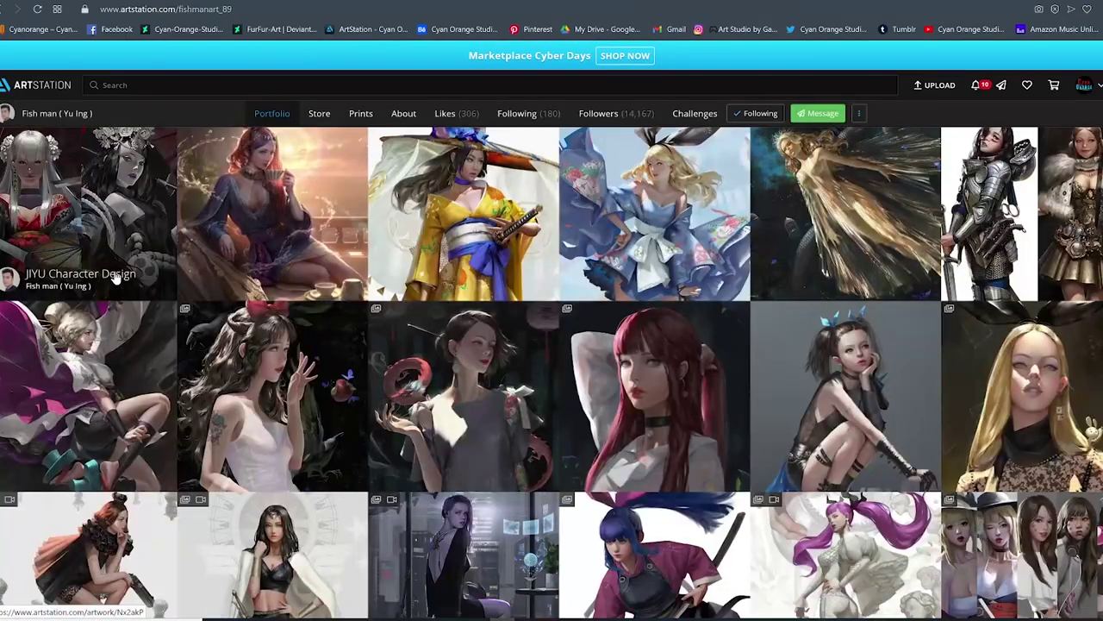
{"action": "scroll", "coordinate": [269, 250], "scroll_direction": "up", "scroll_amount": 2}
{"action": "left_click", "coordinate": [298, 284]}
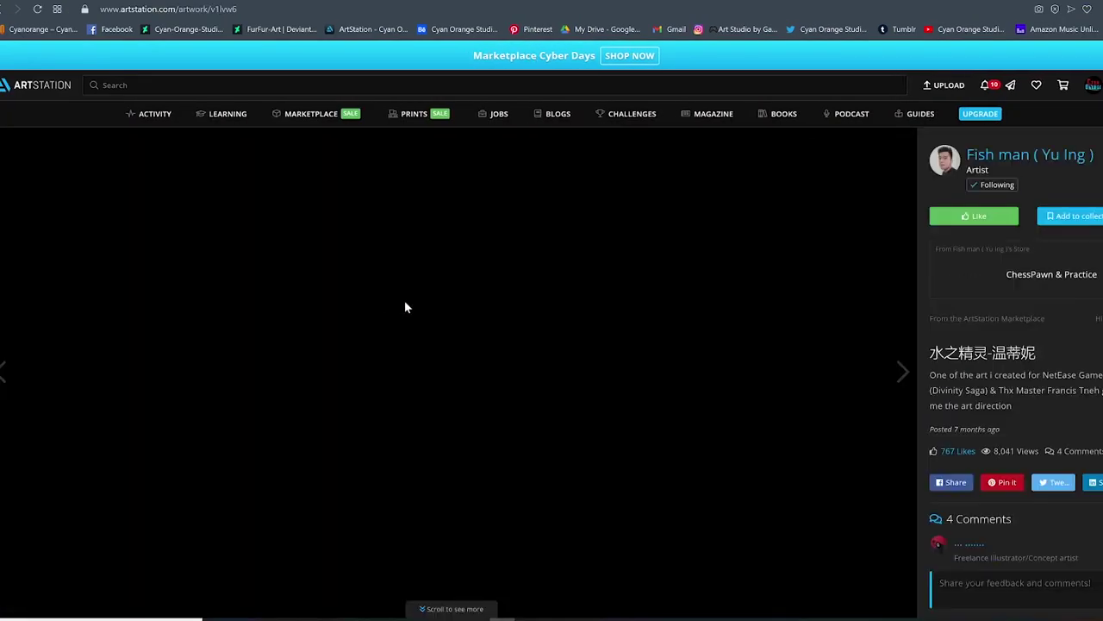
{"action": "scroll", "coordinate": [394, 298], "scroll_direction": "down", "scroll_amount": 5}
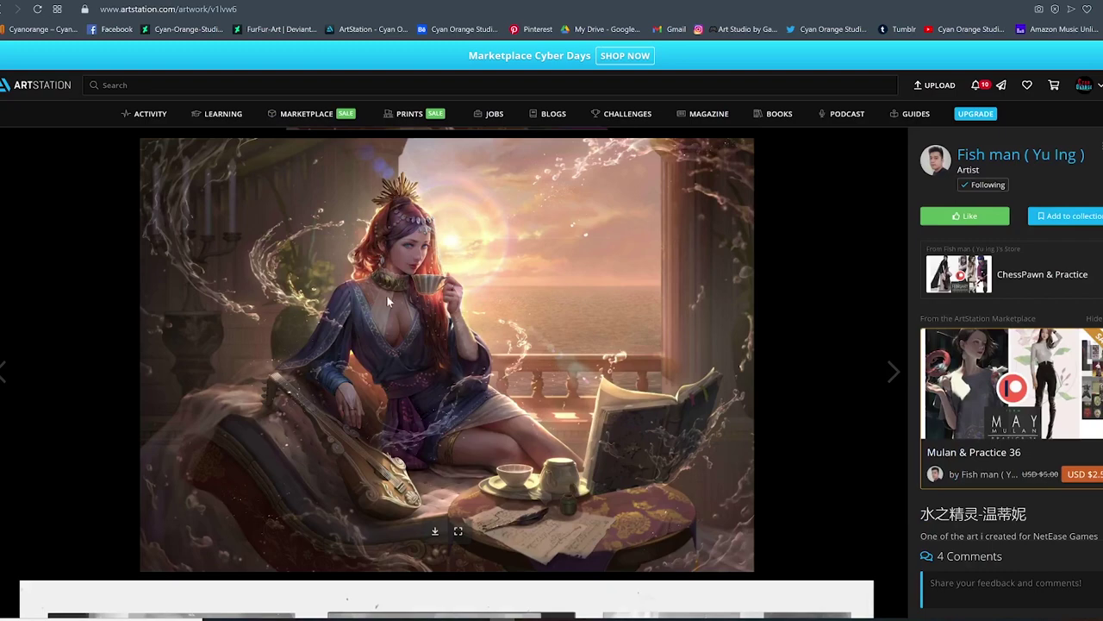
{"action": "scroll", "coordinate": [405, 297], "scroll_direction": "down", "scroll_amount": 2}
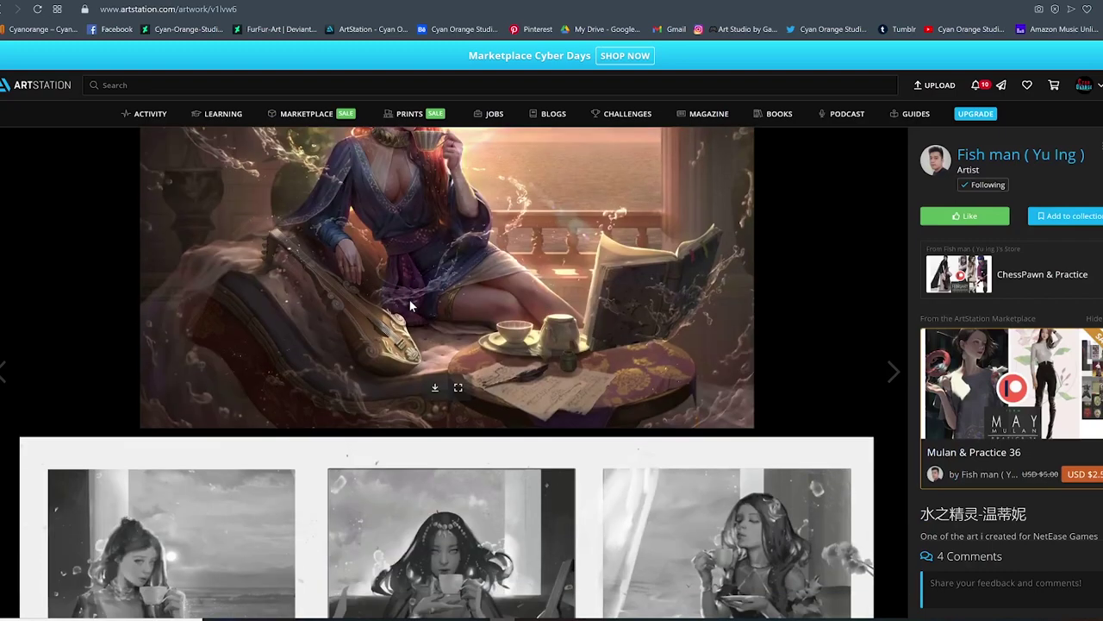
Step: View the artwork at full size, zoom in and back out, then return to its page
{"action": "left_click", "coordinate": [459, 388]}
{"action": "left_click", "coordinate": [516, 325]}
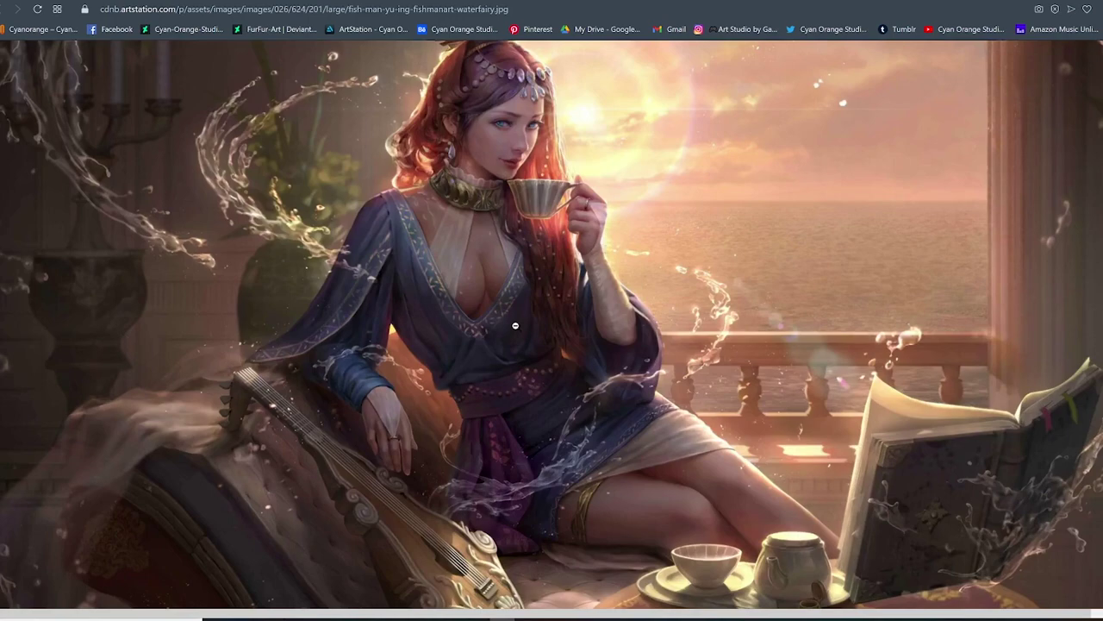
{"action": "scroll", "coordinate": [516, 325], "scroll_direction": "up", "scroll_amount": 2}
{"action": "scroll", "coordinate": [515, 325], "scroll_direction": "down", "scroll_amount": 3}
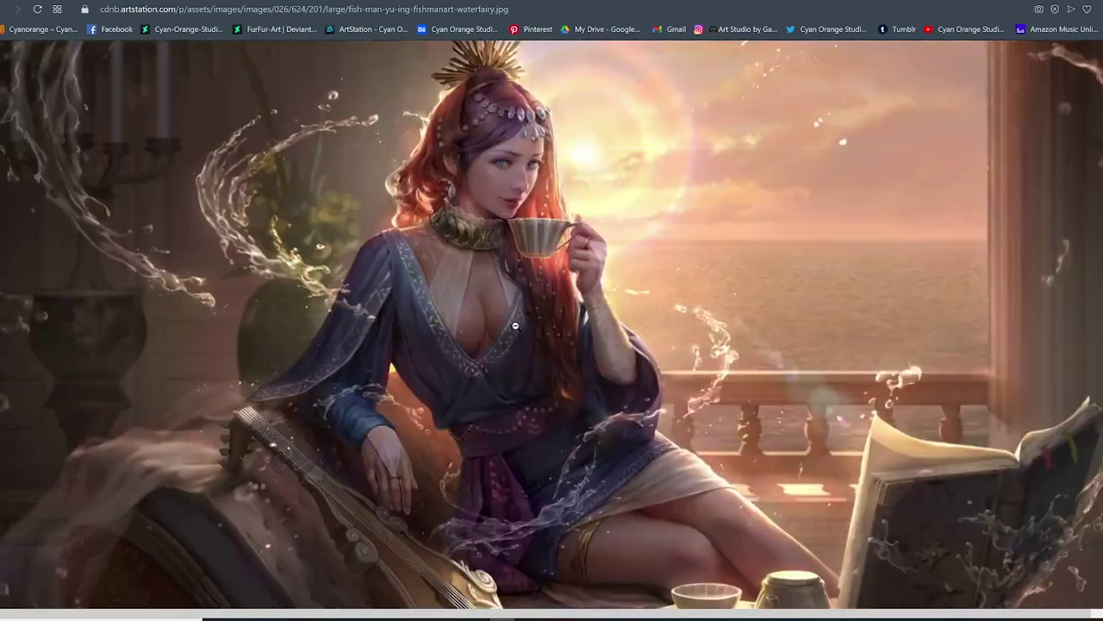
{"action": "scroll", "coordinate": [515, 325], "scroll_direction": "up", "scroll_amount": 2}
{"action": "left_click", "coordinate": [516, 325]}
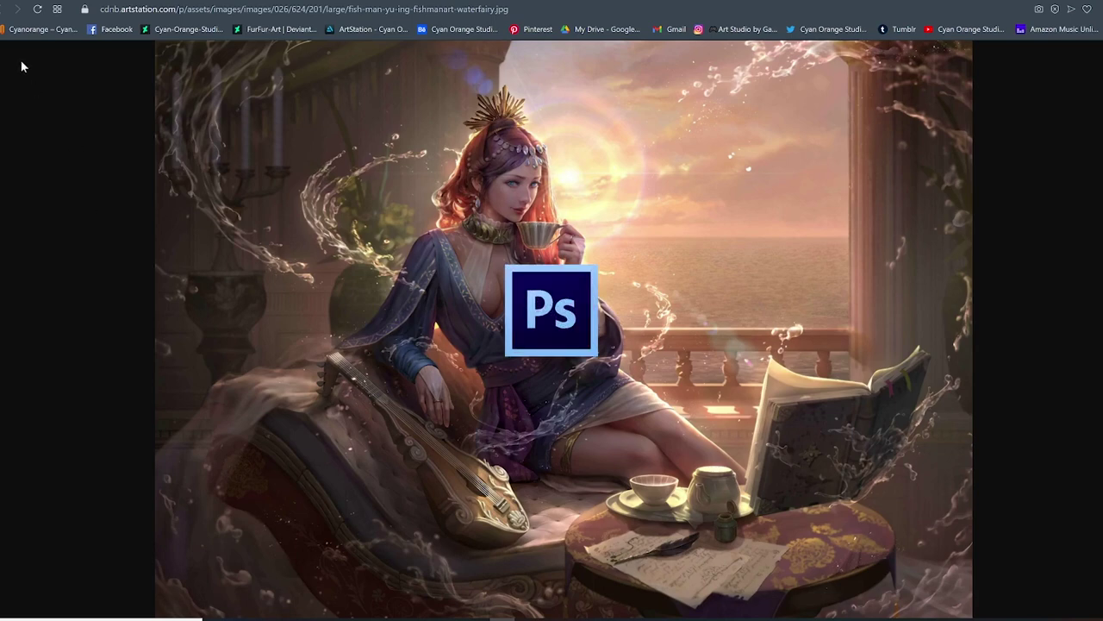
{"action": "key", "text": "alt+Left"}
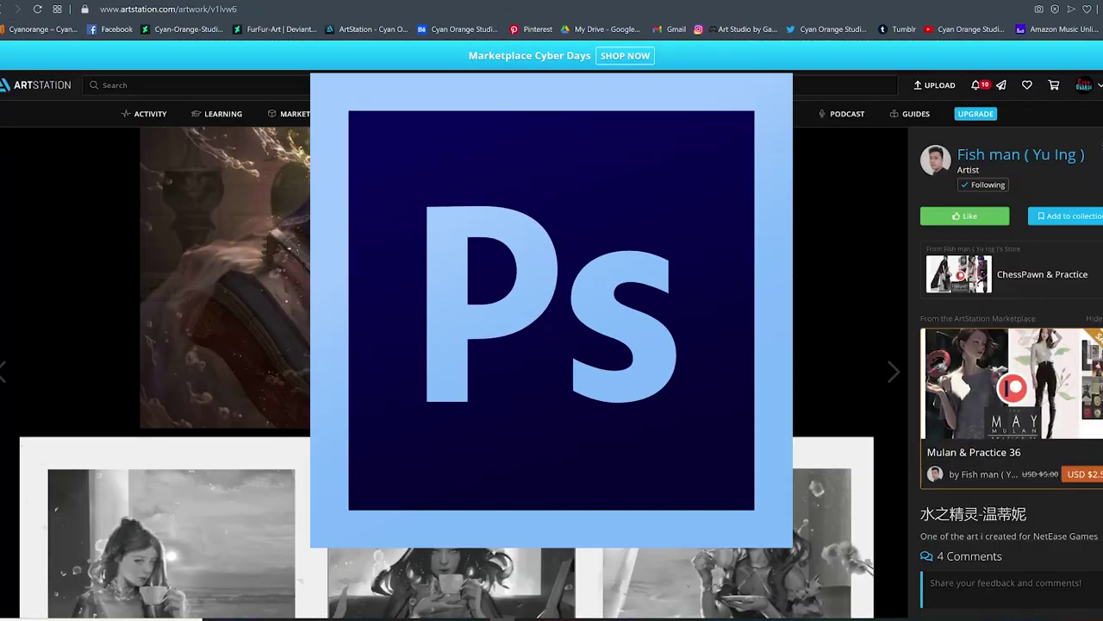
Step: Scroll the Tutorial Directory from Class 1 down to the Chapter 3 classes 14–21
{"action": "scroll", "coordinate": [448, 372], "scroll_direction": "down", "scroll_amount": 4}
{"action": "scroll", "coordinate": [447, 373], "scroll_direction": "up", "scroll_amount": 3}
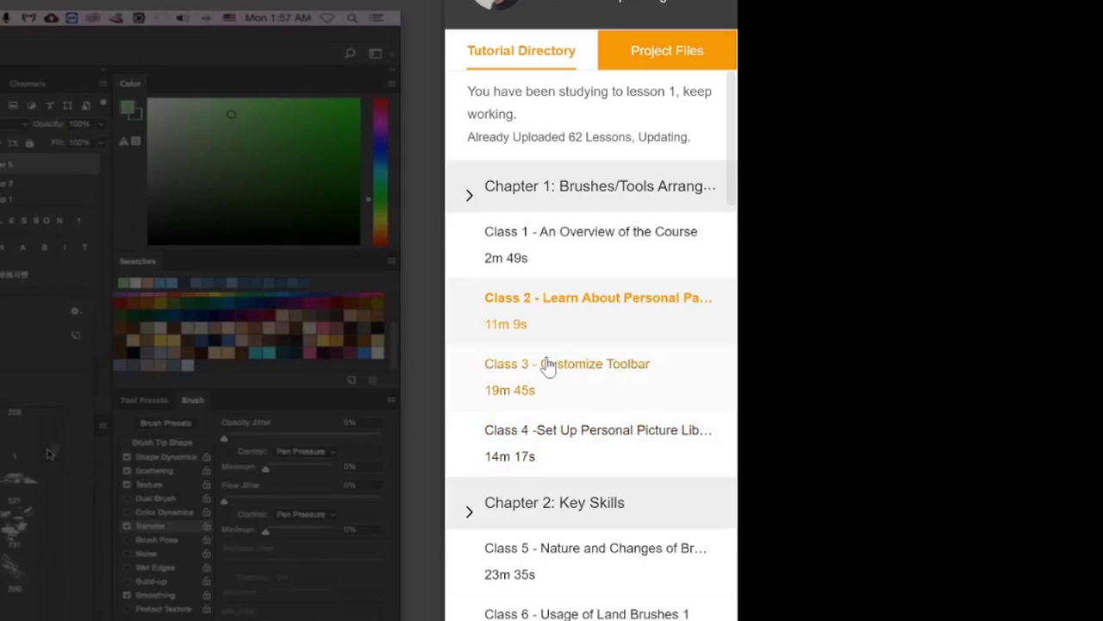
{"action": "scroll", "coordinate": [548, 357], "scroll_direction": "down", "scroll_amount": 8}
{"action": "scroll", "coordinate": [548, 356], "scroll_direction": "down", "scroll_amount": 8}
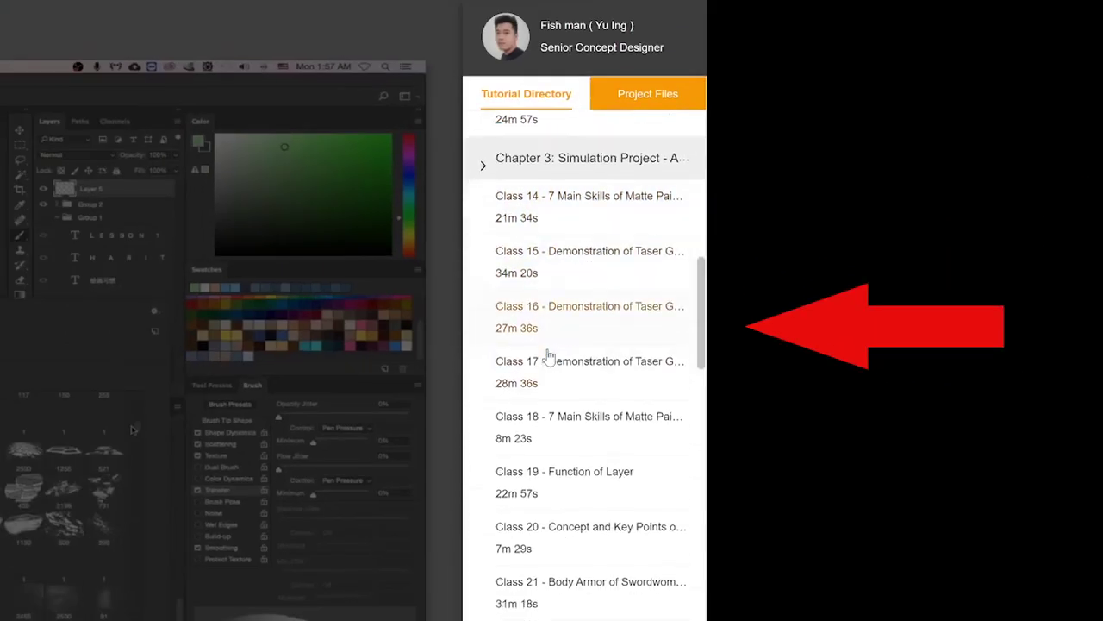
{"action": "scroll", "coordinate": [548, 356], "scroll_direction": "down", "scroll_amount": 12}
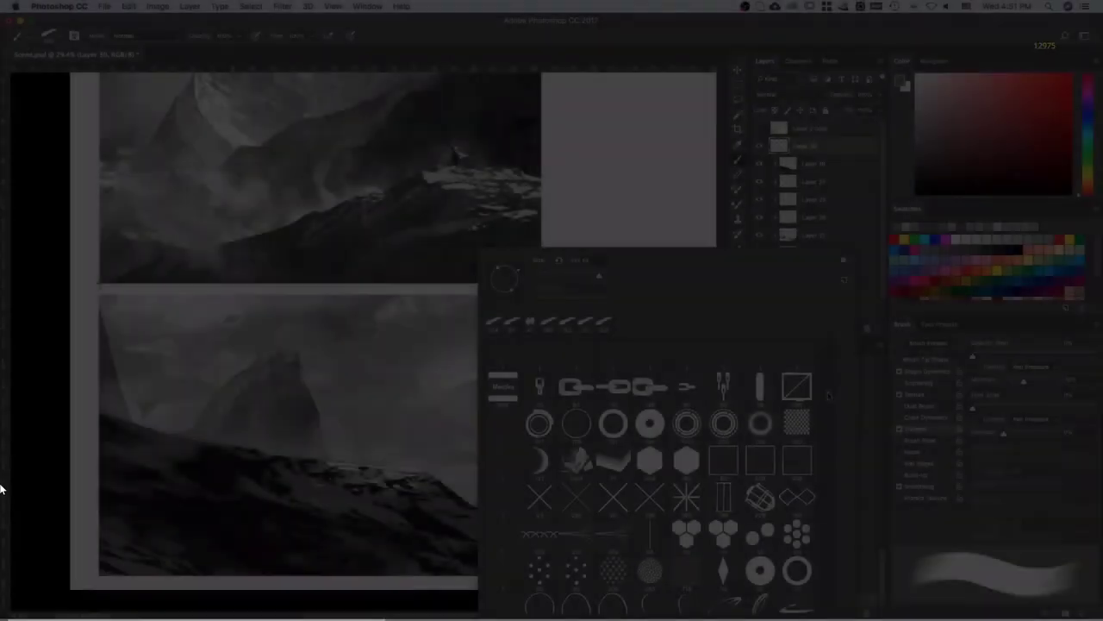
Step: Browse the course Files folder and select Fishbrush01.abr to load as a new brush group
{"action": "scroll", "coordinate": [832, 395], "scroll_direction": "down", "scroll_amount": 2}
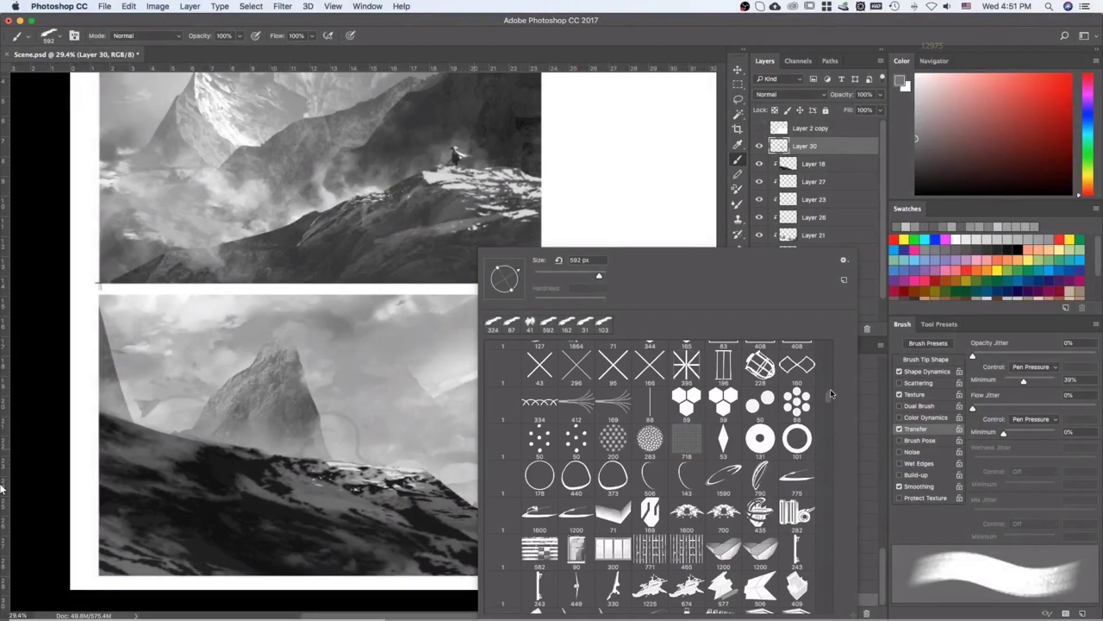
{"action": "scroll", "coordinate": [832, 395], "scroll_direction": "down", "scroll_amount": 10}
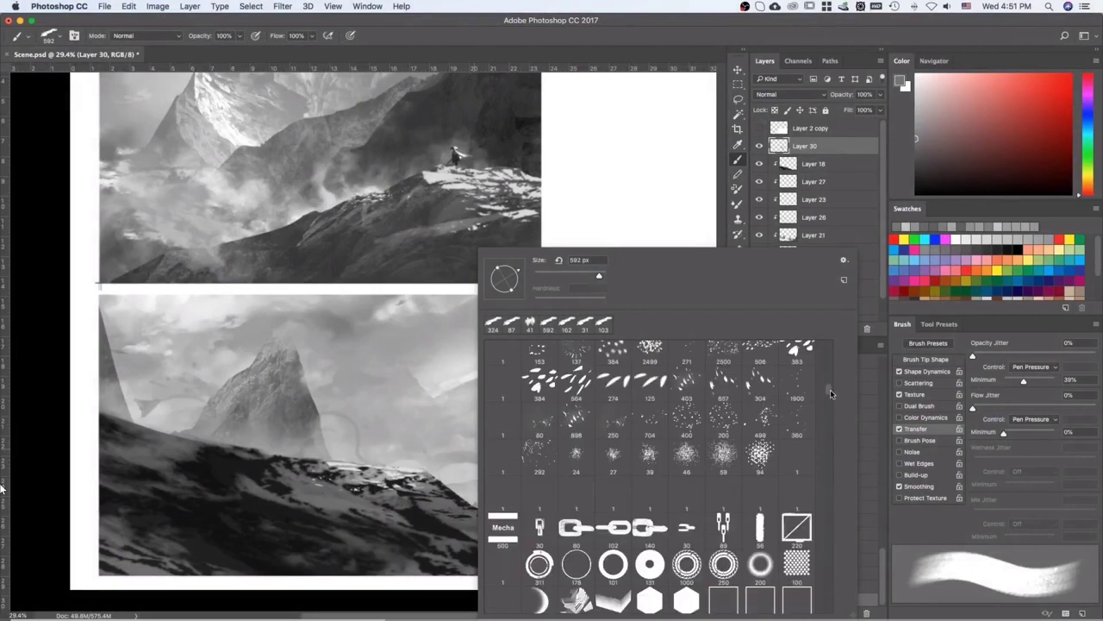
{"action": "scroll", "coordinate": [830, 389], "scroll_direction": "down", "scroll_amount": 5}
{"action": "scroll", "coordinate": [831, 381], "scroll_direction": "down", "scroll_amount": 5}
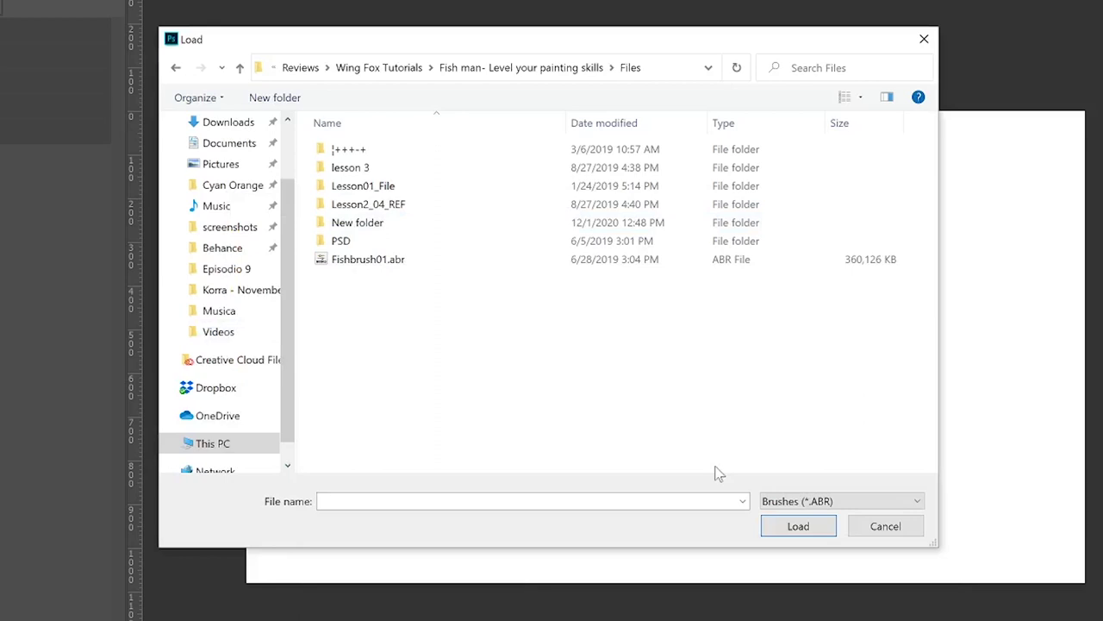
{"action": "left_click", "coordinate": [345, 265]}
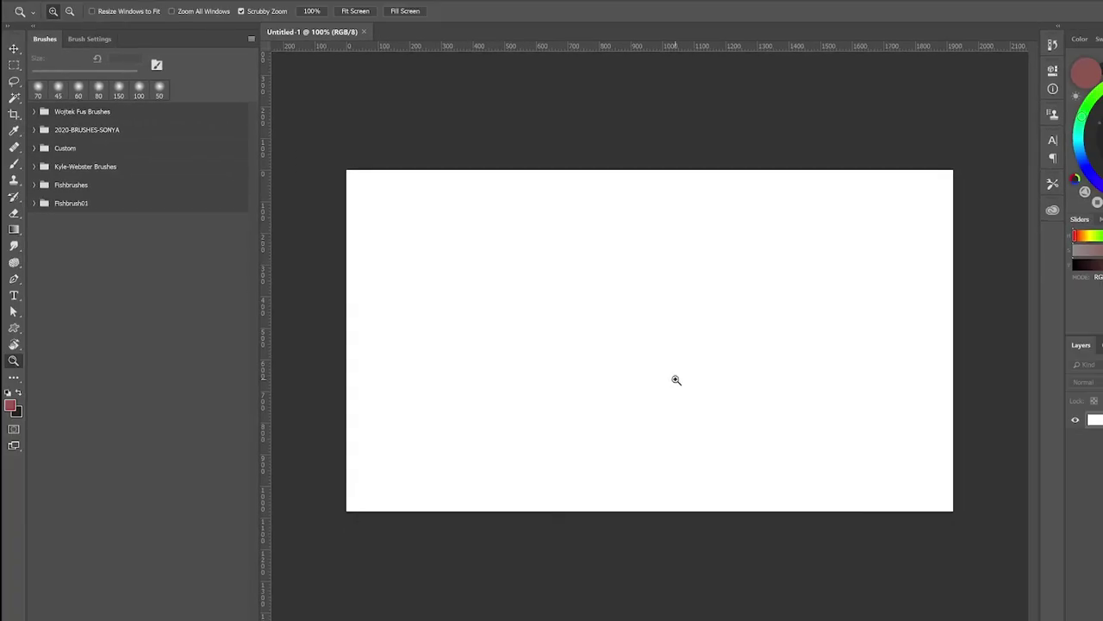
Step: Expand the Fishbrush01 group and scroll through its brushes
{"action": "left_click", "coordinate": [34, 203]}
{"action": "scroll", "coordinate": [146, 325], "scroll_direction": "down", "scroll_amount": 1}
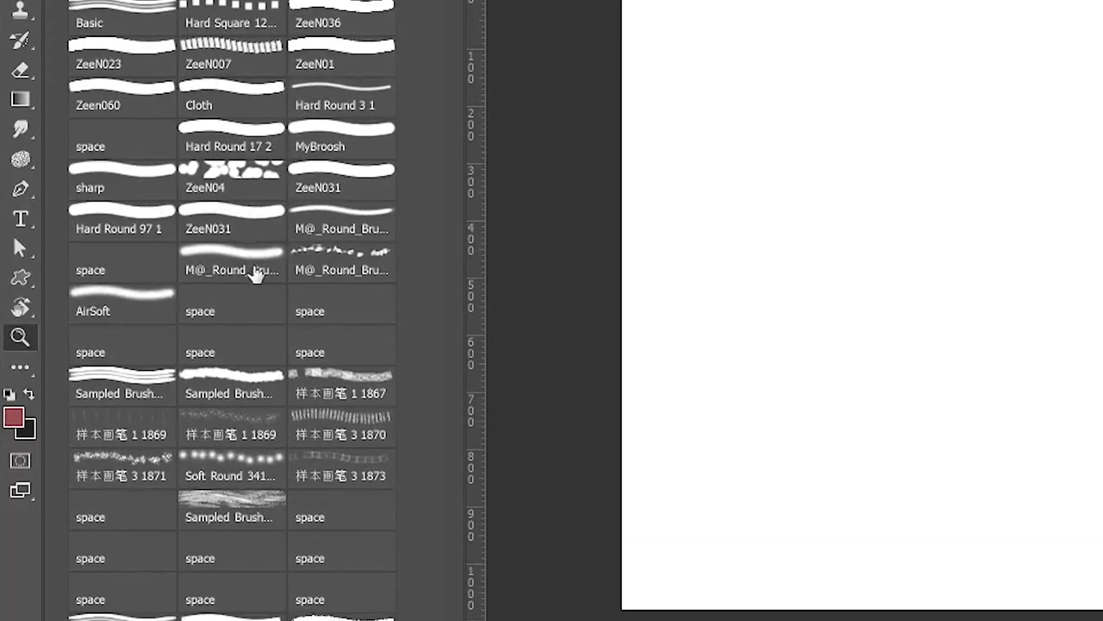
{"action": "scroll", "coordinate": [255, 275], "scroll_direction": "down", "scroll_amount": 4}
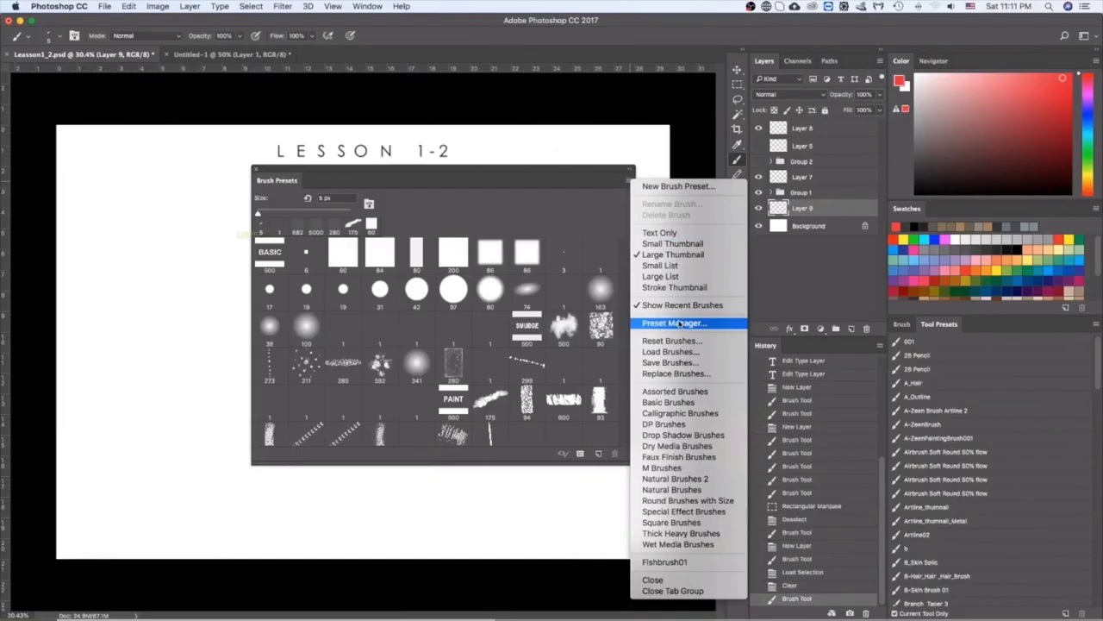
Step: Open the Brushes Preset Manager and scroll through all installed brush presets
{"action": "left_click", "coordinate": [677, 324]}
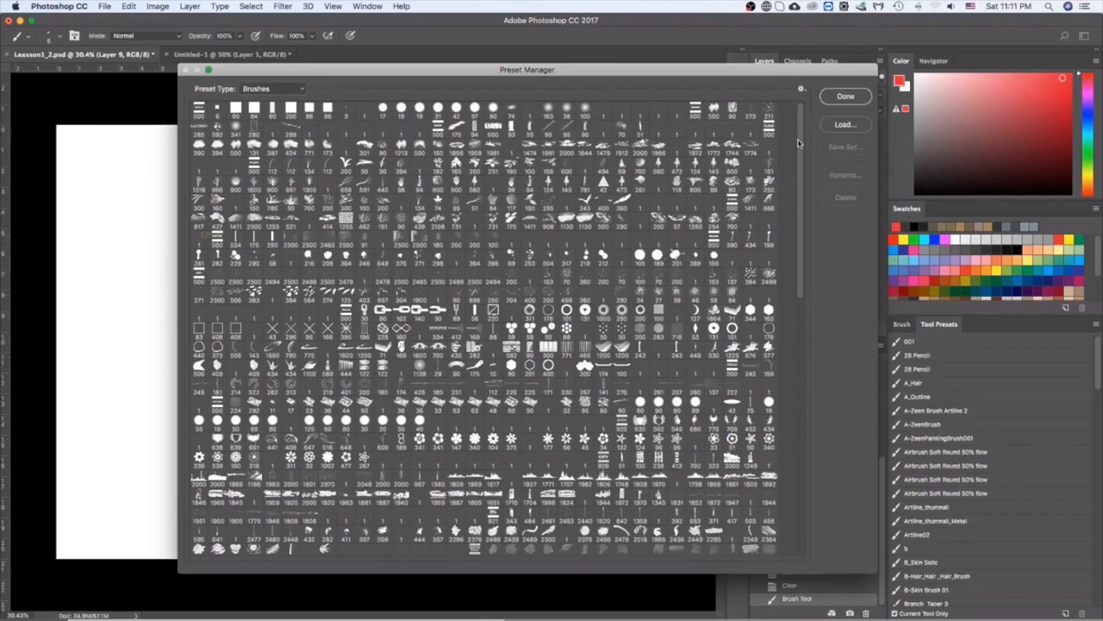
{"action": "scroll", "coordinate": [797, 125], "scroll_direction": "down", "scroll_amount": 1}
{"action": "scroll", "coordinate": [796, 107], "scroll_direction": "up", "scroll_amount": 1}
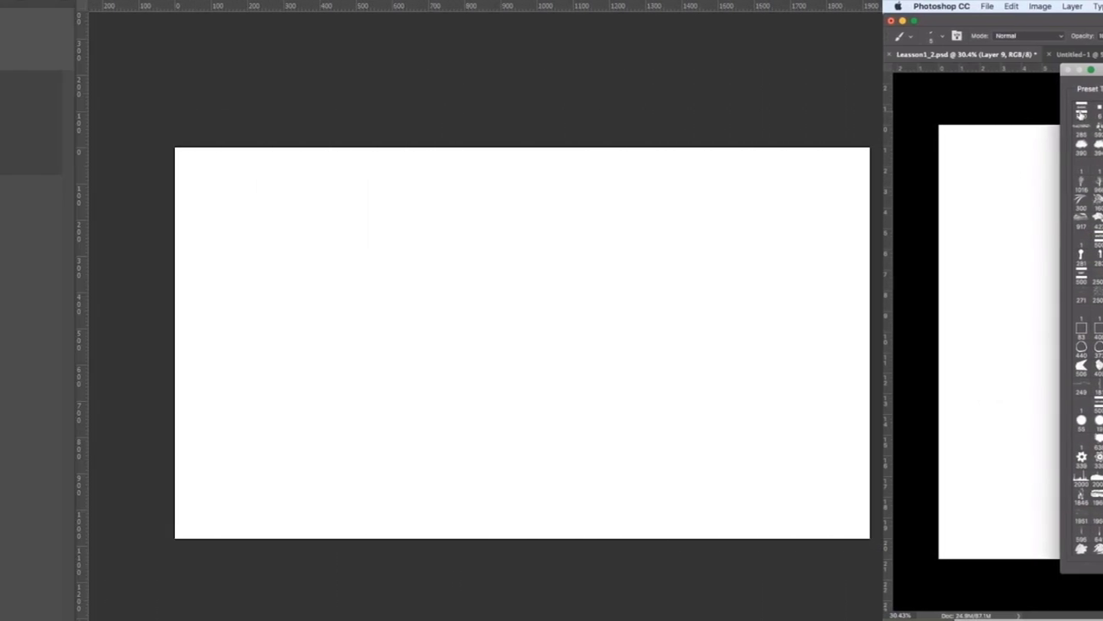
Step: Paint soft lavender clouds mid-canvas and lower left with Cloud-Sky smoke brushes, including a 131 px one
{"action": "left_click", "coordinate": [41, 164]}
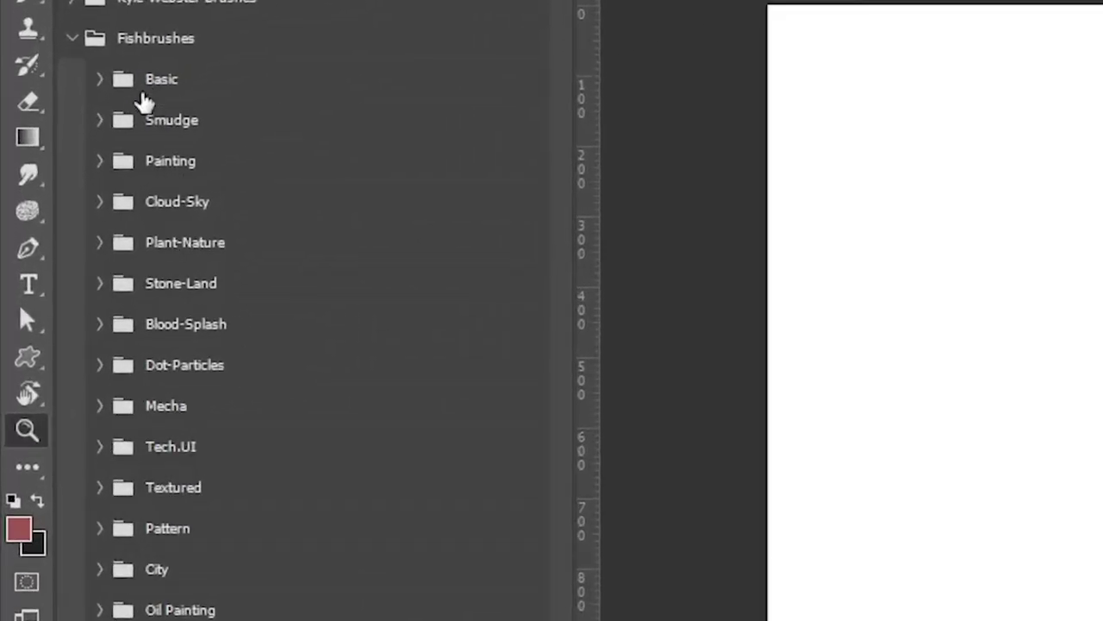
{"action": "left_click", "coordinate": [109, 204]}
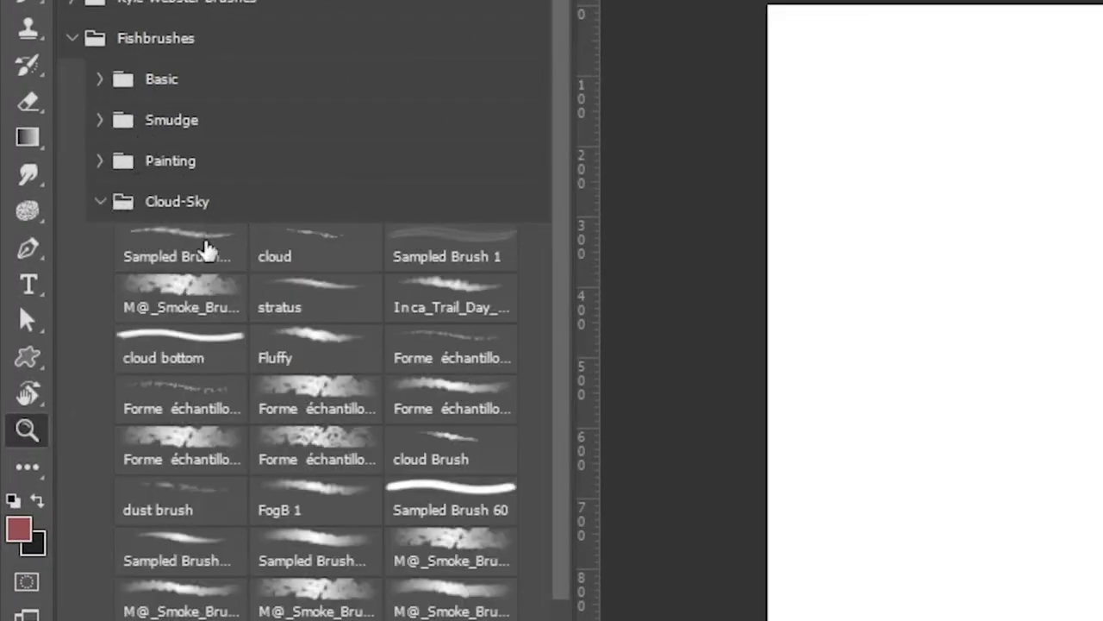
{"action": "left_click", "coordinate": [212, 295]}
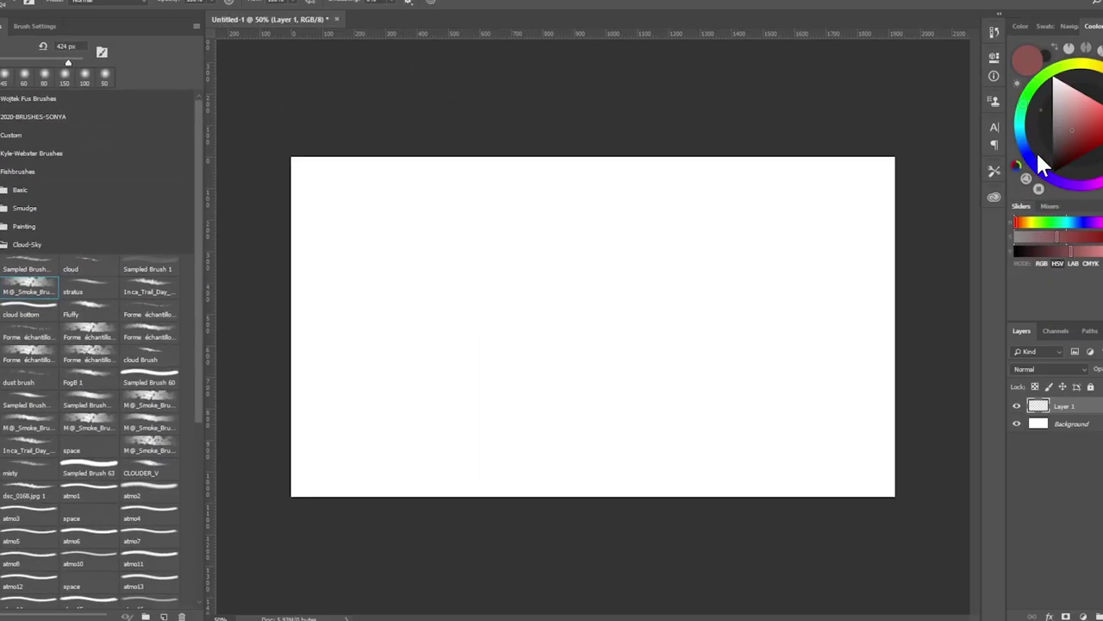
{"action": "left_click", "coordinate": [1036, 150]}
{"action": "mouse_move", "coordinate": [481, 324]}
{"action": "left_mouse_down"}
{"action": "mouse_move", "coordinate": [536, 288]}
{"action": "mouse_move", "coordinate": [566, 324]}
{"action": "mouse_move", "coordinate": [646, 345]}
{"action": "left_mouse_up"}
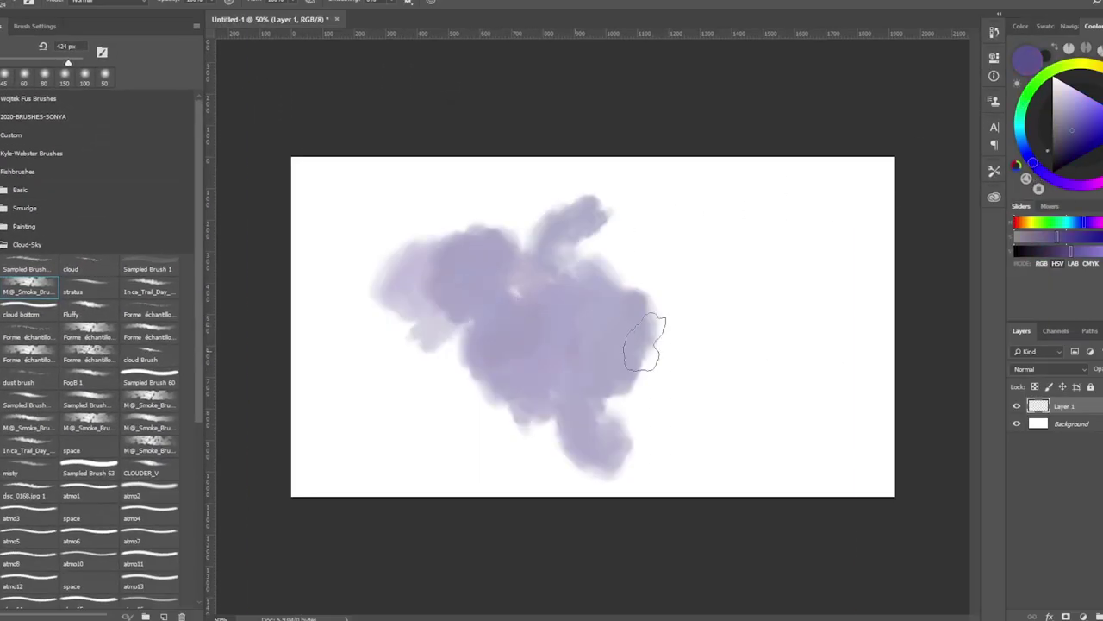
{"action": "left_click", "coordinate": [151, 404]}
{"action": "mouse_move", "coordinate": [302, 405]}
{"action": "left_mouse_down"}
{"action": "mouse_move", "coordinate": [397, 455]}
{"action": "mouse_move", "coordinate": [592, 449]}
{"action": "mouse_move", "coordinate": [601, 398]}
{"action": "left_mouse_up"}
Step: Add speckled and ground texture strokes lower left, plus a 700 px textured brush upper right, from Stone-Land
{"action": "left_click", "coordinate": [4, 244]}
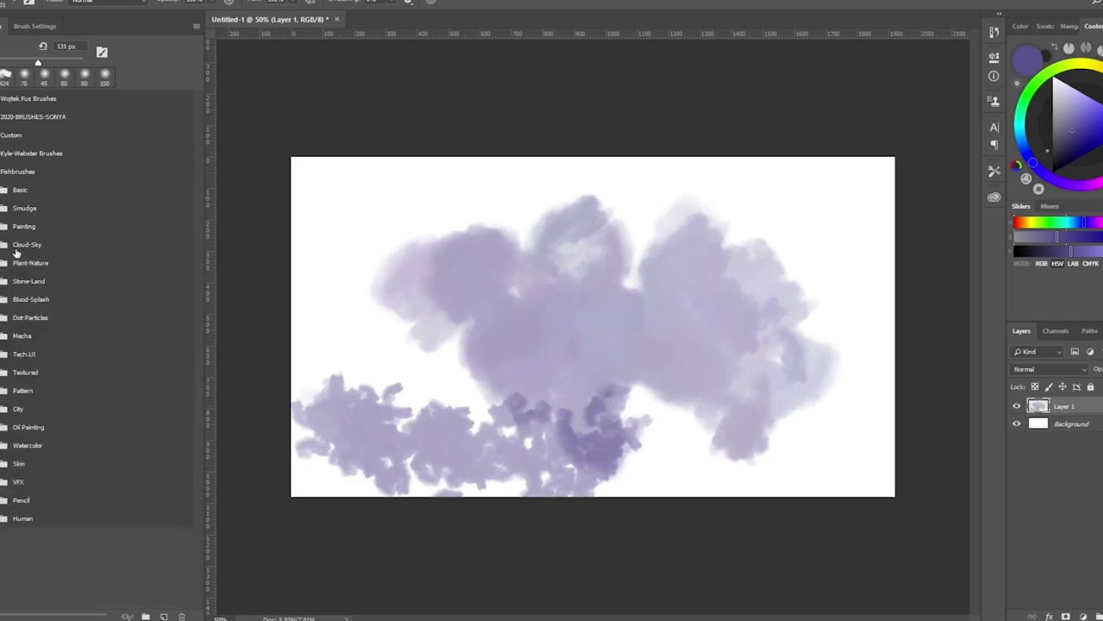
{"action": "left_click", "coordinate": [32, 283]}
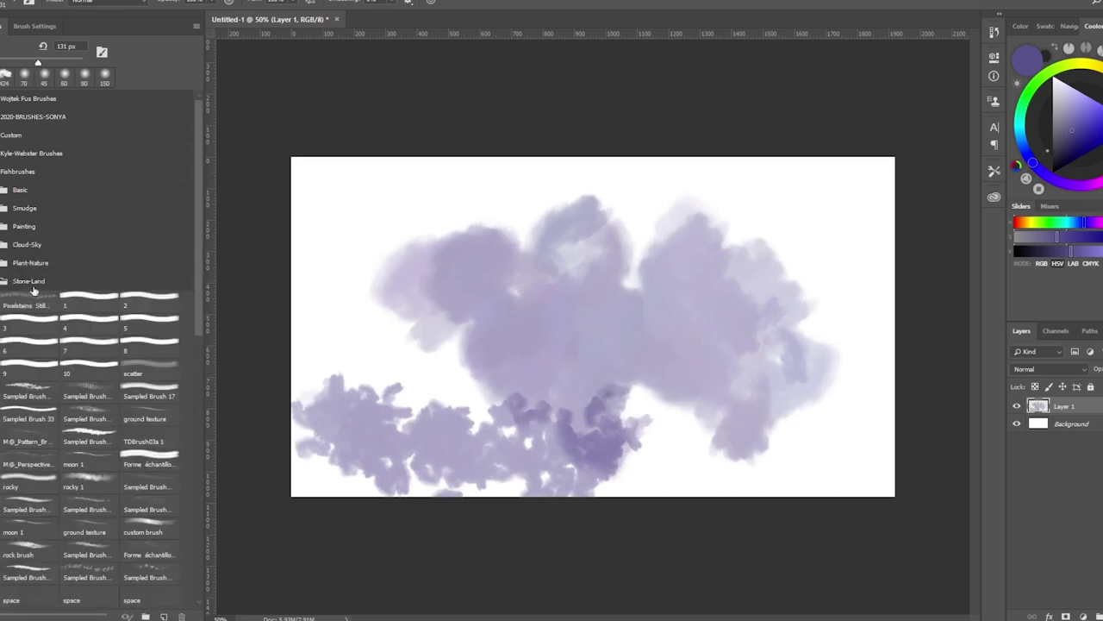
{"action": "left_click", "coordinate": [91, 414]}
{"action": "mouse_move", "coordinate": [310, 397]}
{"action": "left_mouse_down"}
{"action": "mouse_move", "coordinate": [362, 405]}
{"action": "mouse_move", "coordinate": [335, 350]}
{"action": "mouse_move", "coordinate": [457, 384]}
{"action": "mouse_move", "coordinate": [353, 276]}
{"action": "mouse_move", "coordinate": [578, 388]}
{"action": "mouse_move", "coordinate": [452, 323]}
{"action": "left_mouse_up"}
{"action": "left_click", "coordinate": [145, 418]}
{"action": "mouse_move", "coordinate": [345, 401]}
{"action": "left_mouse_down"}
{"action": "mouse_move", "coordinate": [440, 443]}
{"action": "mouse_move", "coordinate": [502, 462]}
{"action": "mouse_move", "coordinate": [519, 440]}
{"action": "mouse_move", "coordinate": [603, 434]}
{"action": "mouse_move", "coordinate": [647, 401]}
{"action": "left_mouse_up"}
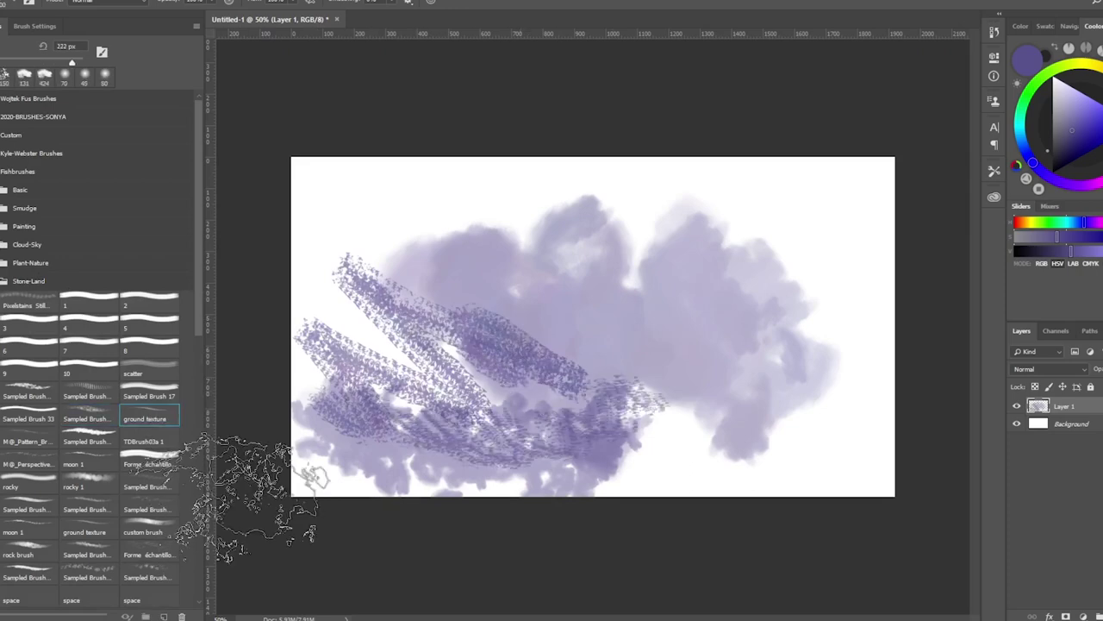
{"action": "left_click", "coordinate": [149, 577]}
{"action": "mouse_move", "coordinate": [483, 258]}
{"action": "left_mouse_down"}
{"action": "mouse_move", "coordinate": [641, 271]}
{"action": "mouse_move", "coordinate": [653, 394]}
{"action": "mouse_move", "coordinate": [813, 344]}
{"action": "mouse_move", "coordinate": [759, 397]}
{"action": "left_mouse_up"}
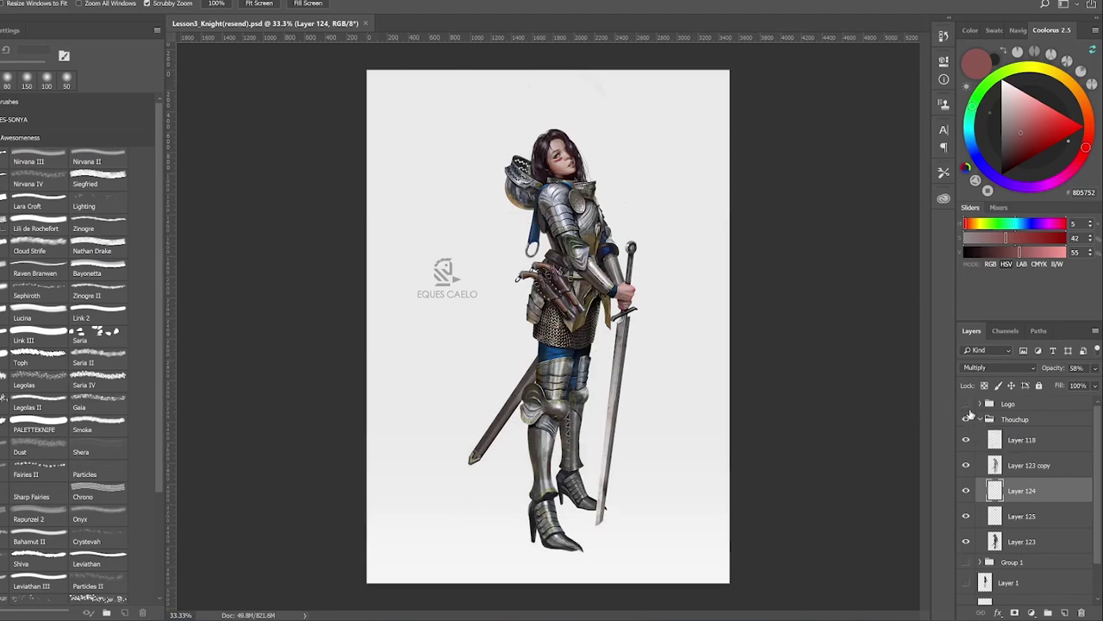
Step: Toggle the EQUES CAELO logo and Group 1 visibility, then expand Group 1
{"action": "left_click", "coordinate": [966, 404]}
{"action": "left_click", "coordinate": [965, 403]}
{"action": "scroll", "coordinate": [991, 446], "scroll_direction": "down", "scroll_amount": 2}
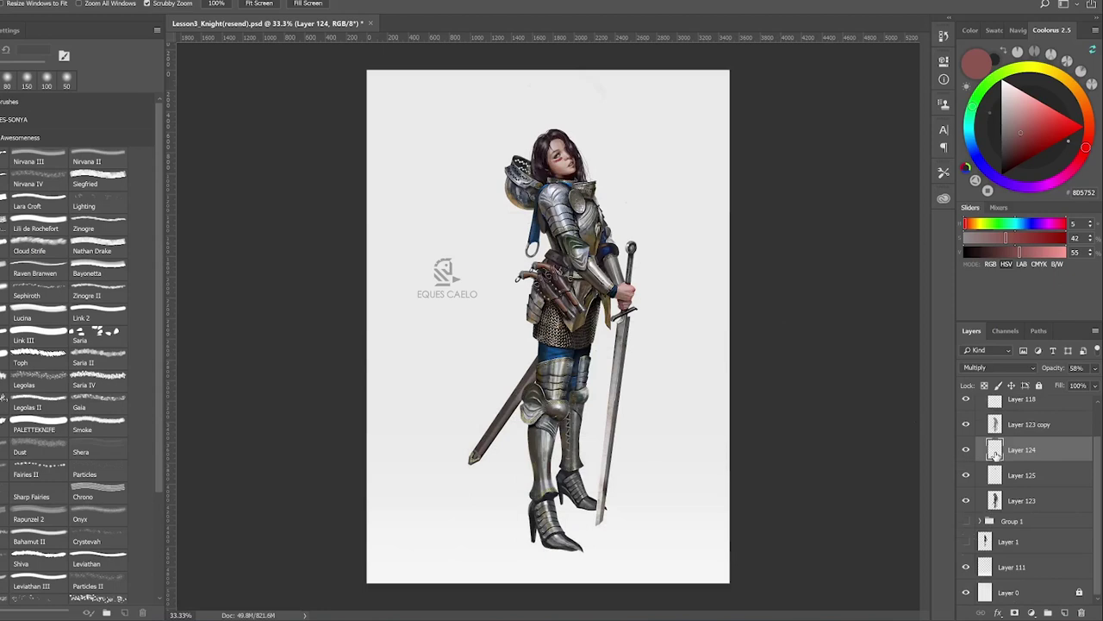
{"action": "scroll", "coordinate": [999, 455], "scroll_direction": "up", "scroll_amount": 1}
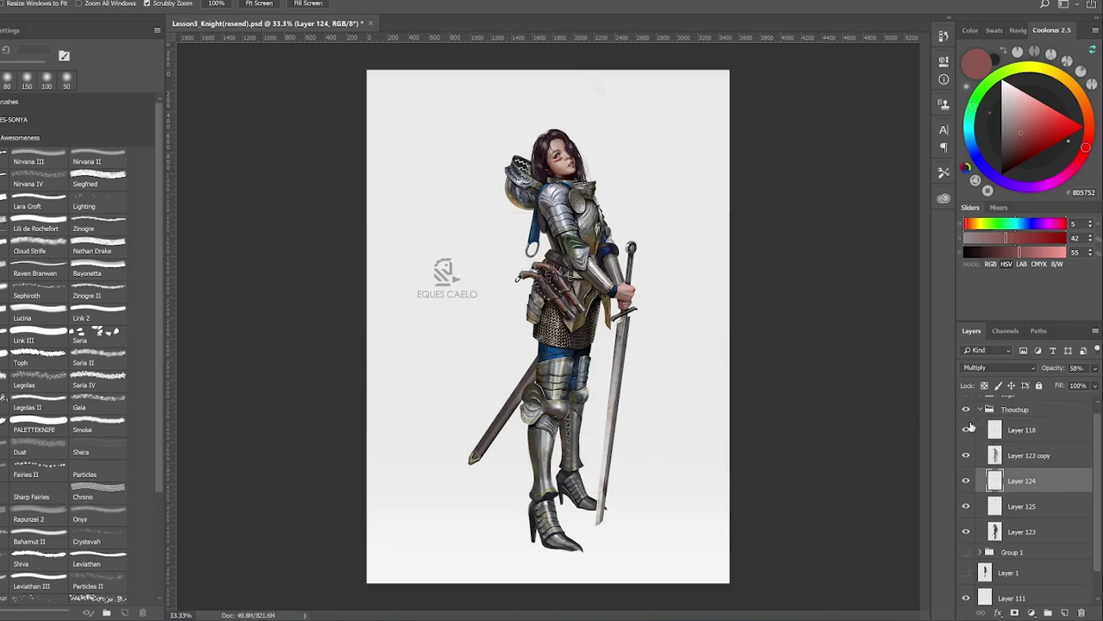
{"action": "left_click", "coordinate": [963, 412]}
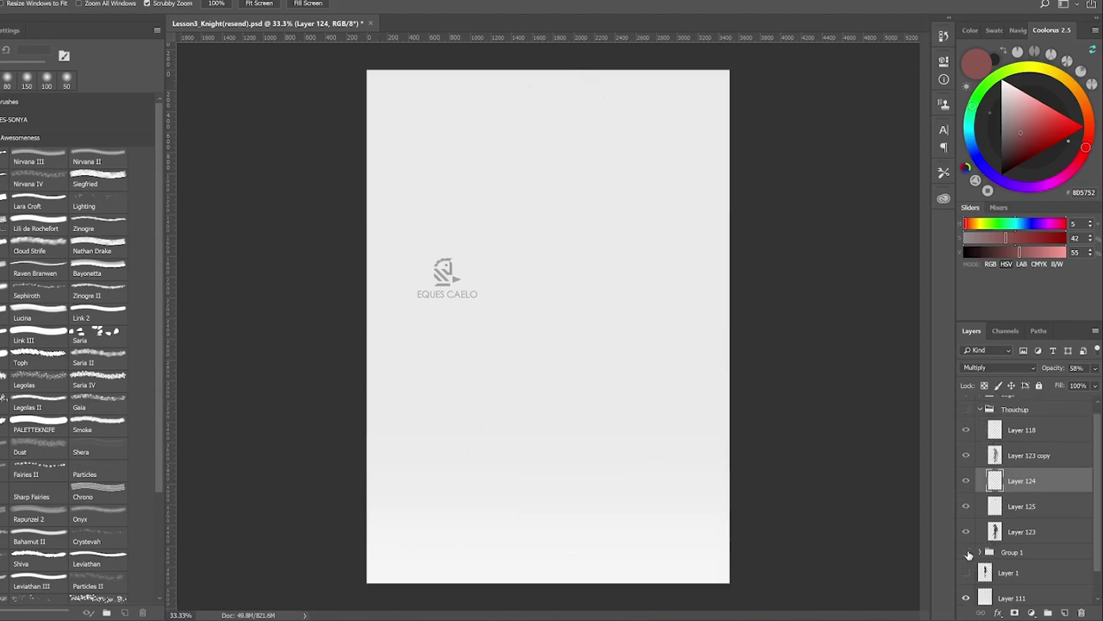
{"action": "left_click", "coordinate": [966, 553]}
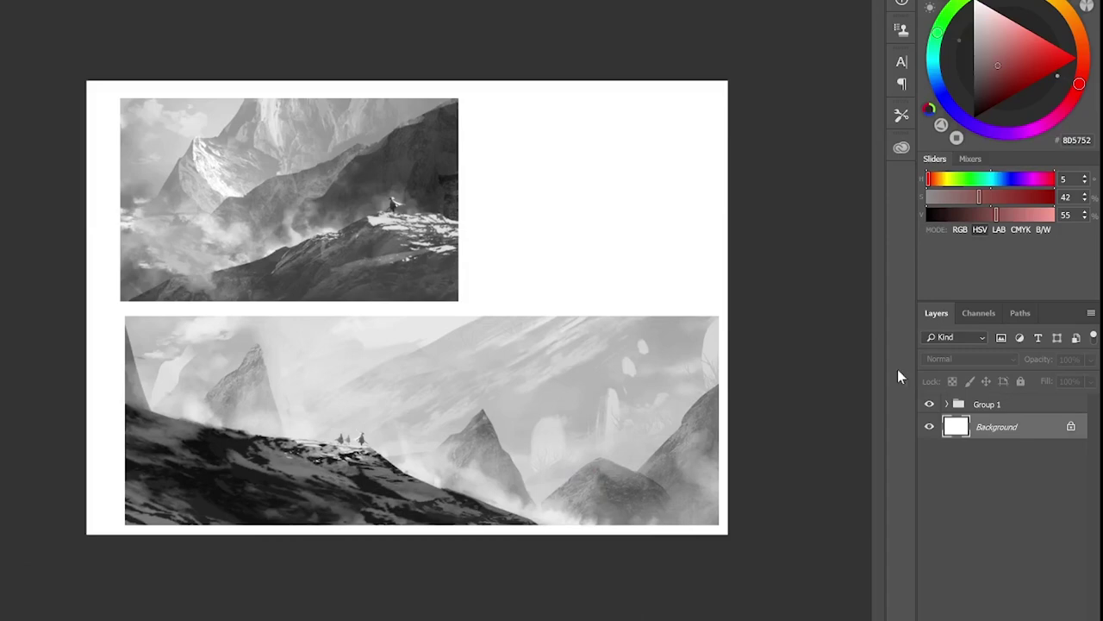
{"action": "left_click", "coordinate": [946, 406]}
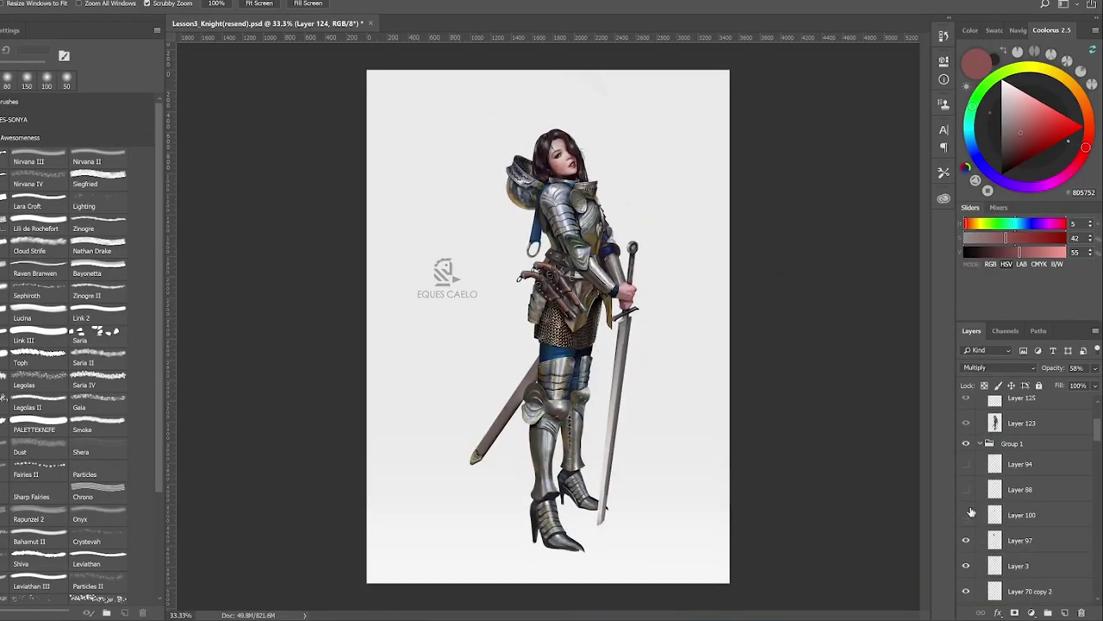
Step: Hide Layer 100 and briefly toggle Layer 97 to compare its effect
{"action": "left_click", "coordinate": [968, 514]}
{"action": "left_click", "coordinate": [966, 540]}
{"action": "left_click", "coordinate": [966, 539]}
{"action": "scroll", "coordinate": [975, 552], "scroll_direction": "down", "scroll_amount": 5}
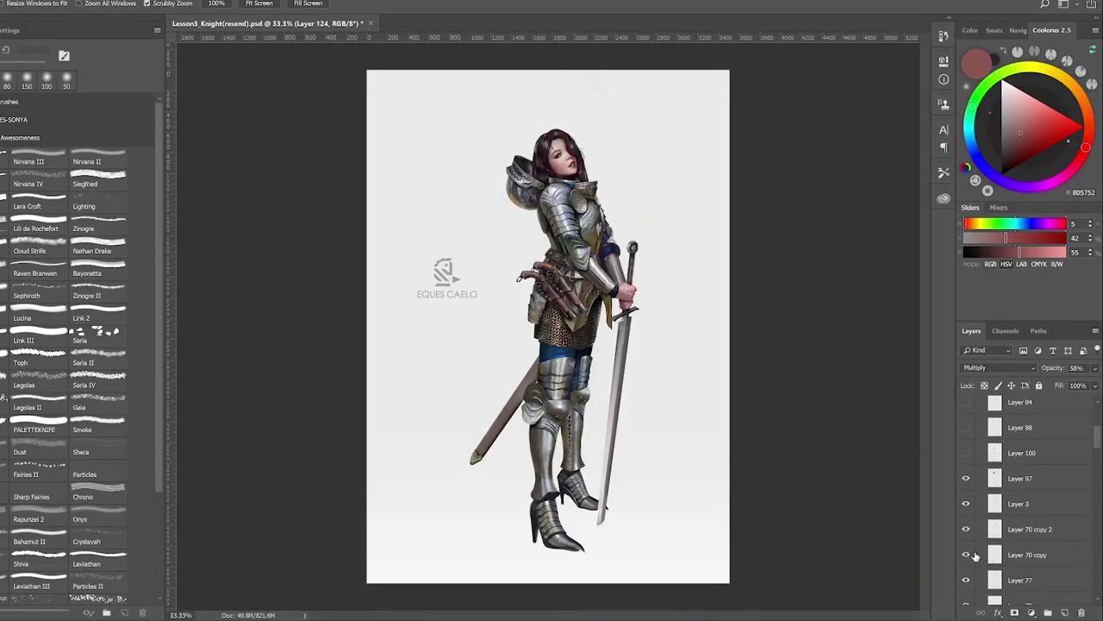
{"action": "scroll", "coordinate": [975, 557], "scroll_direction": "down", "scroll_amount": 2}
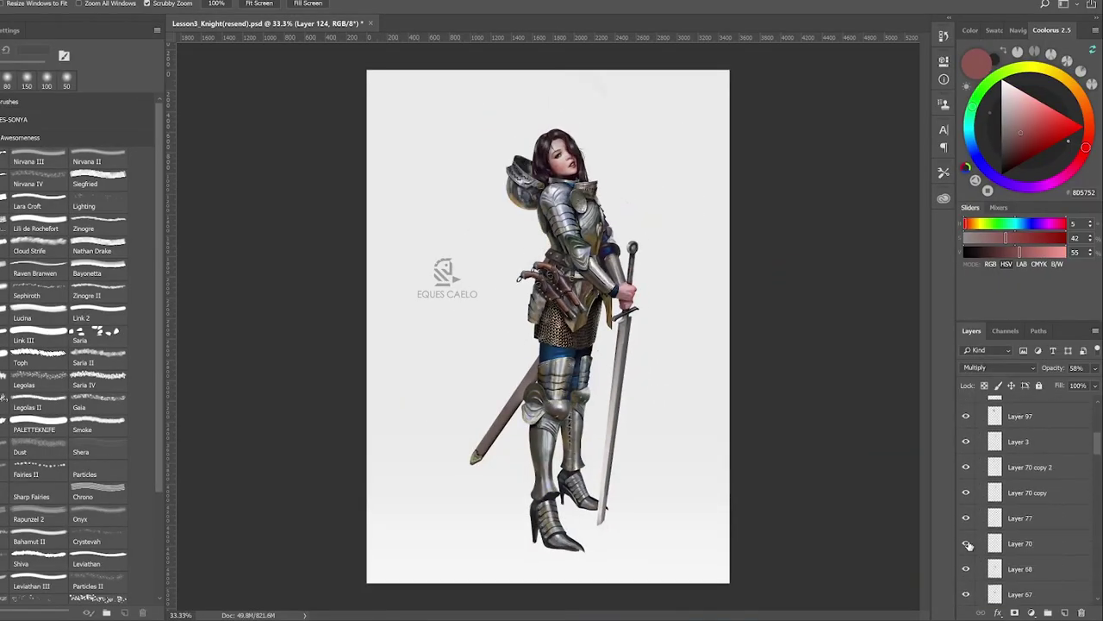
Step: Hide Layer 3, Layer 70 copy 2 and Layer 70, and briefly reveal the holster reference photo
{"action": "left_click", "coordinate": [966, 441]}
{"action": "left_click", "coordinate": [966, 467]}
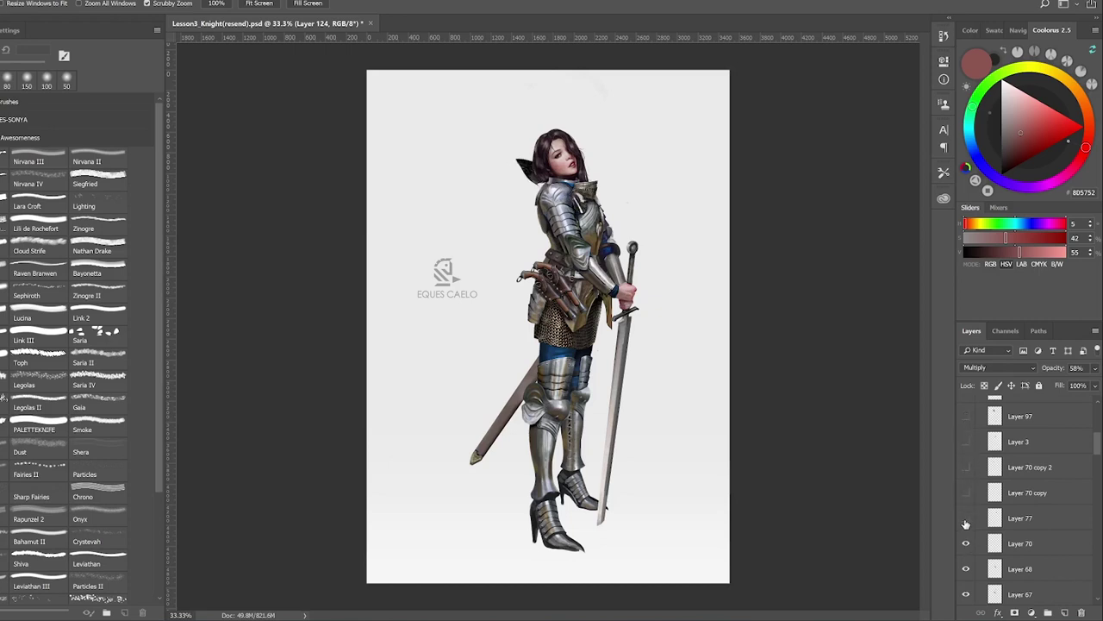
{"action": "left_click", "coordinate": [967, 544]}
{"action": "scroll", "coordinate": [970, 539], "scroll_direction": "down", "scroll_amount": 5}
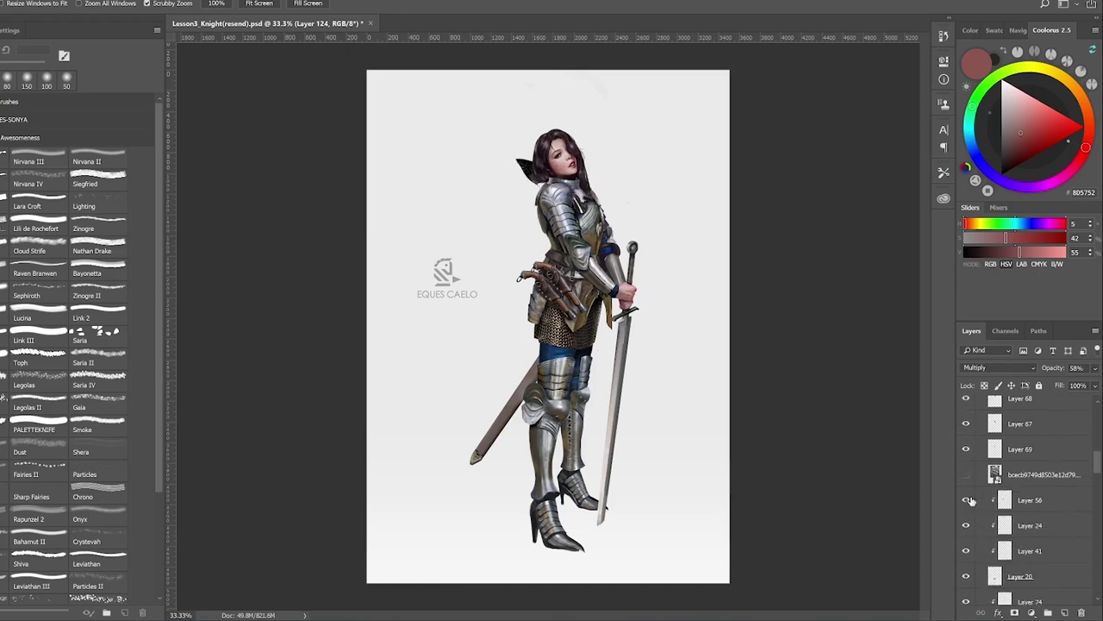
{"action": "left_click", "coordinate": [965, 475]}
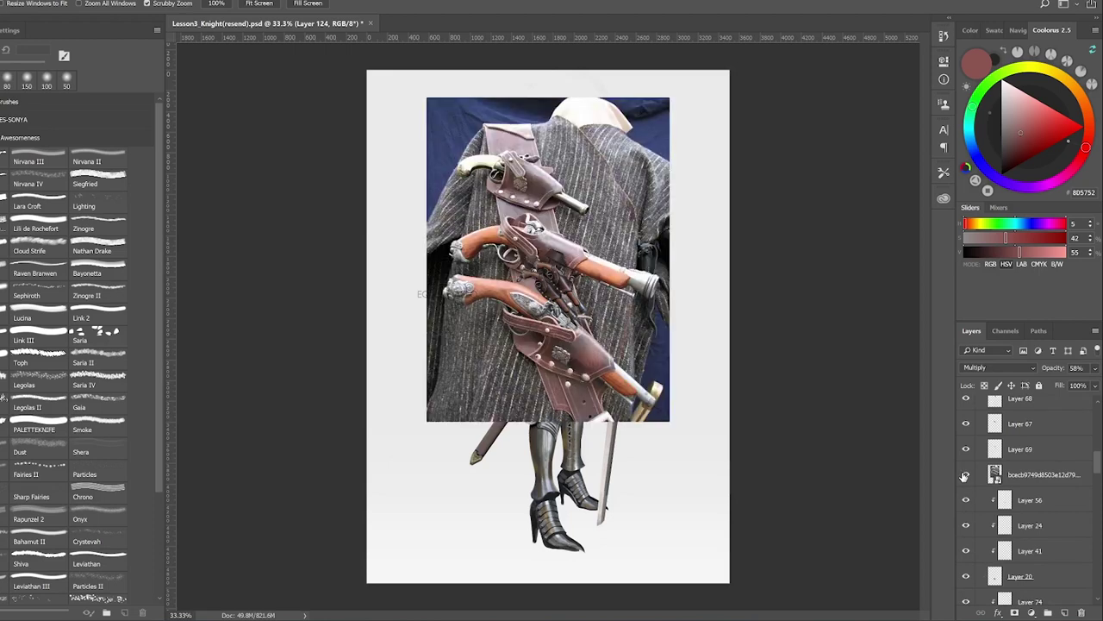
{"action": "left_click", "coordinate": [966, 475]}
{"action": "scroll", "coordinate": [971, 517], "scroll_direction": "down", "scroll_amount": 5}
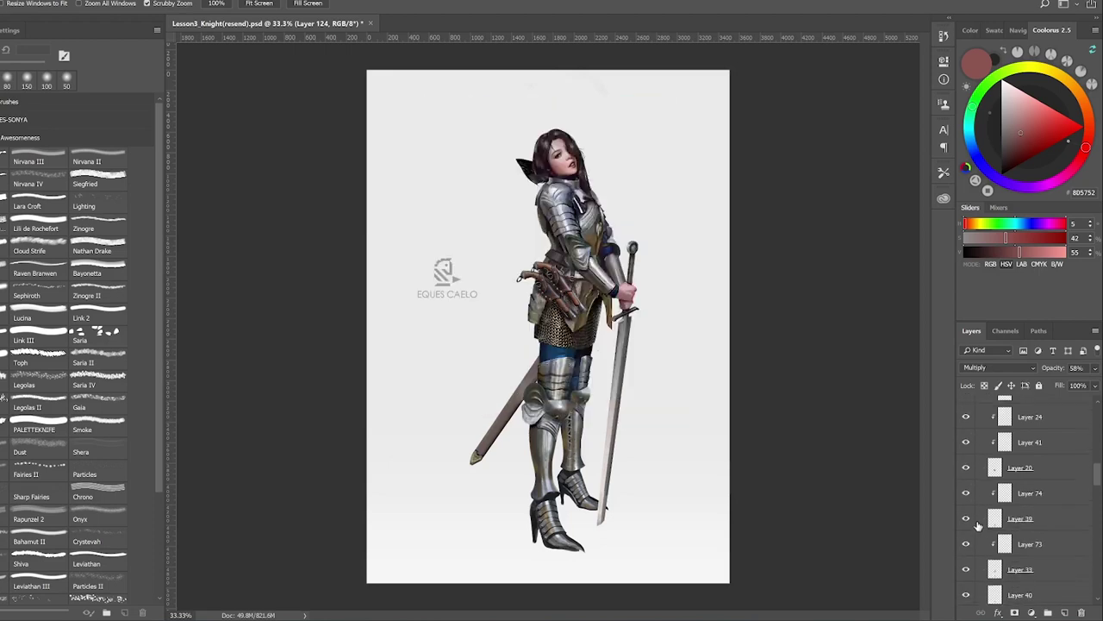
{"action": "scroll", "coordinate": [969, 535], "scroll_direction": "down", "scroll_amount": 5}
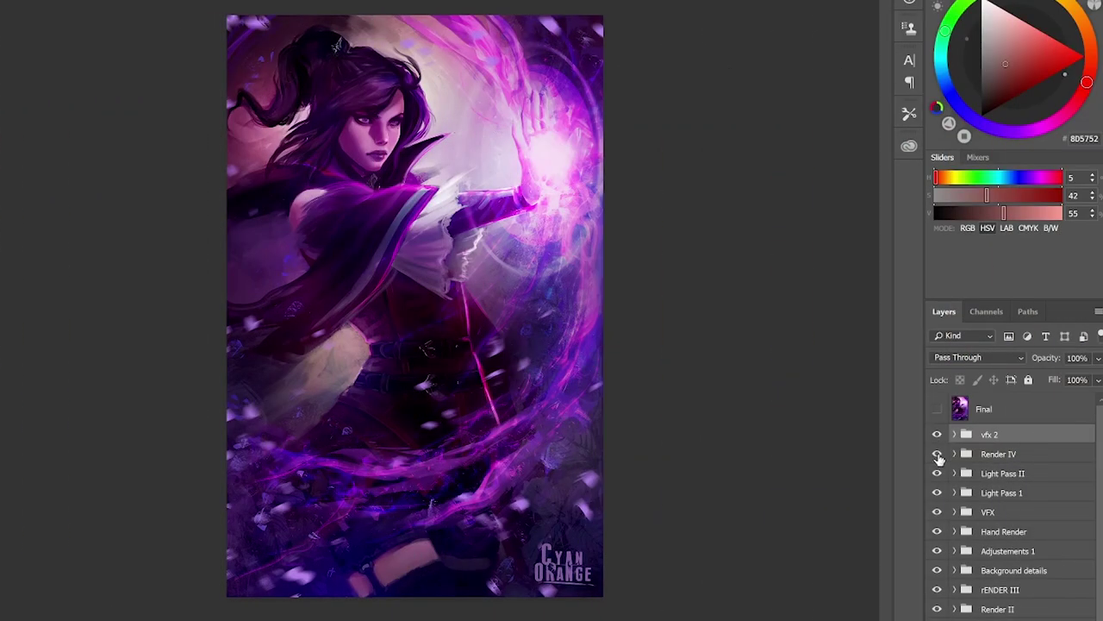
Step: Hide the vfx 2, Render IV, Light Pass II, Light Pass 1, Hand Render and Adjustements 1 groups
{"action": "left_click", "coordinate": [938, 434]}
{"action": "left_click", "coordinate": [938, 454]}
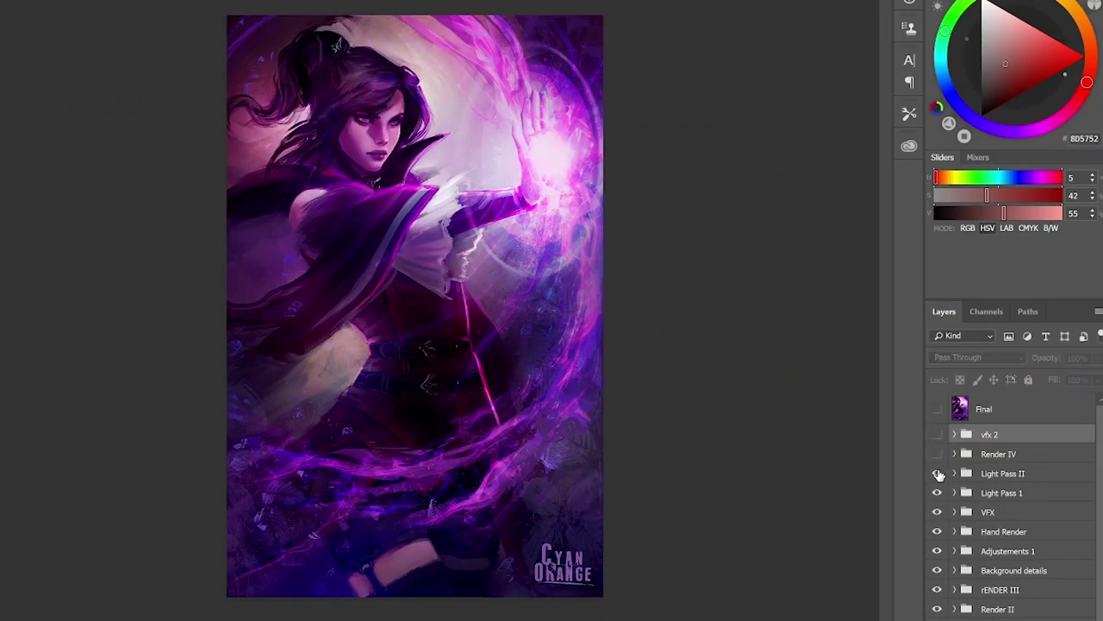
{"action": "left_click", "coordinate": [938, 473]}
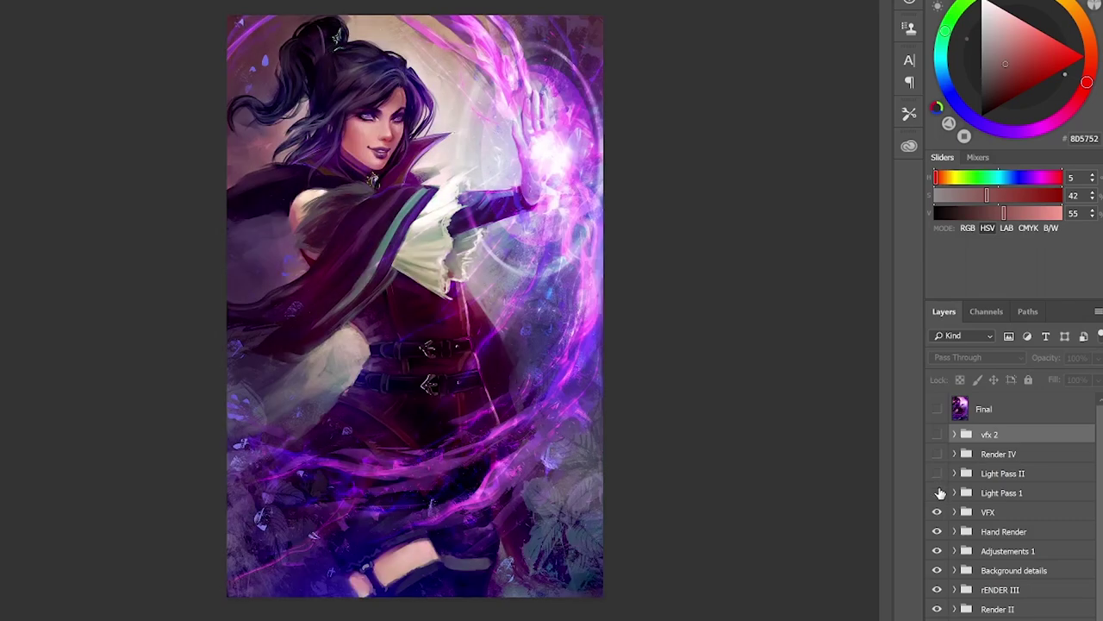
{"action": "left_click", "coordinate": [937, 492]}
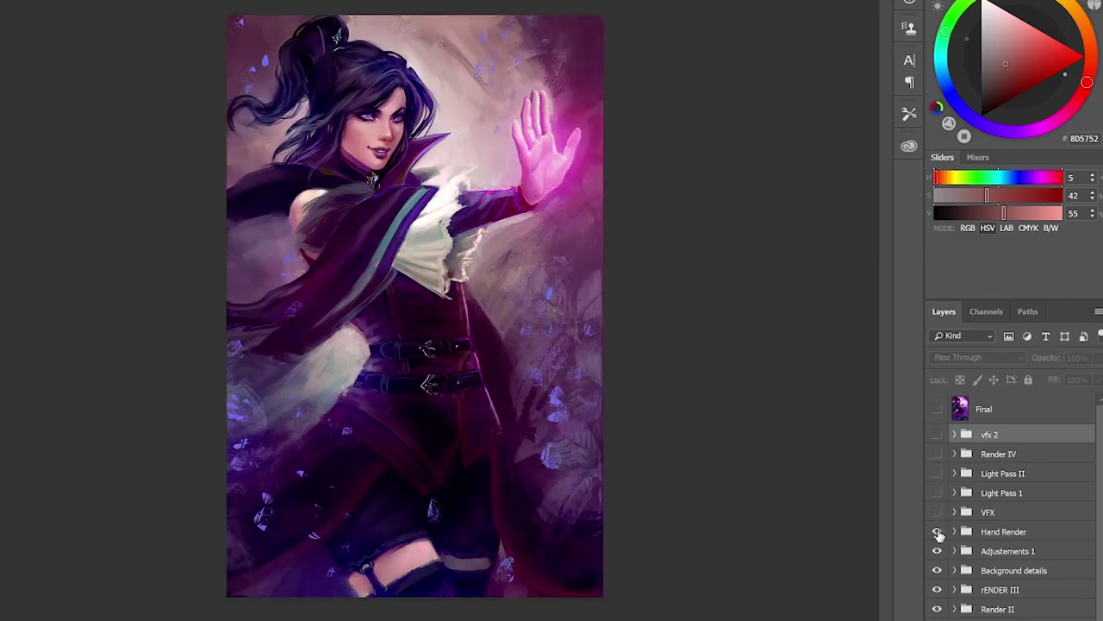
{"action": "left_click", "coordinate": [938, 532]}
{"action": "left_click", "coordinate": [938, 551]}
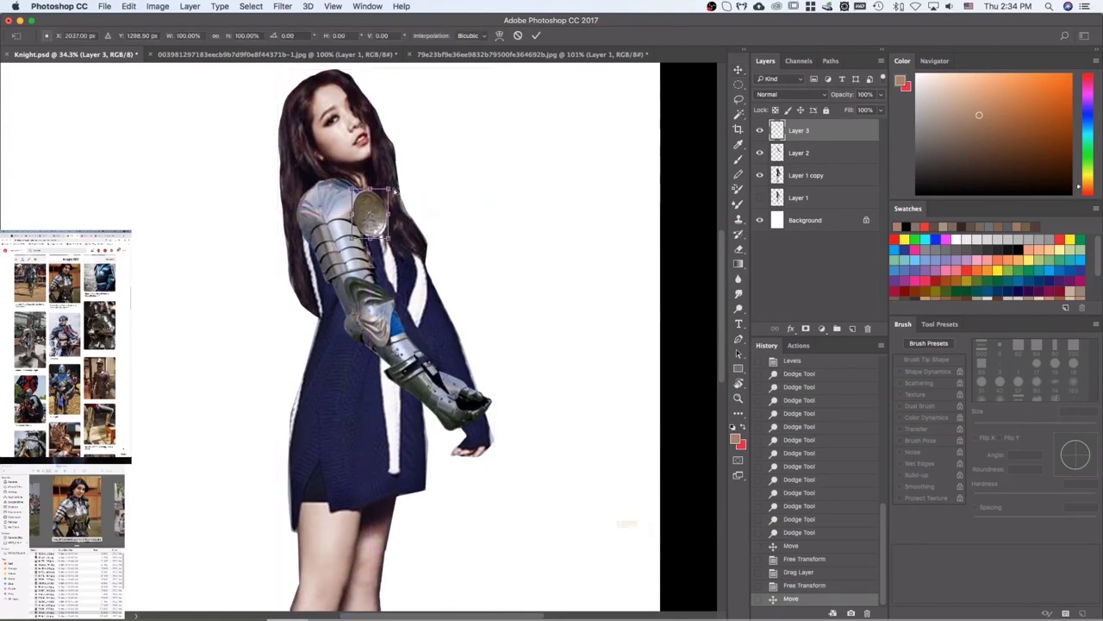
Step: Free-transform the shoulder plate, stretching it slightly and nudging it into place on the shoulder
{"action": "key", "text": "ctrl+t"}
{"action": "left_click_drag", "start_coordinate": [387, 213], "coordinate": [390, 184]}
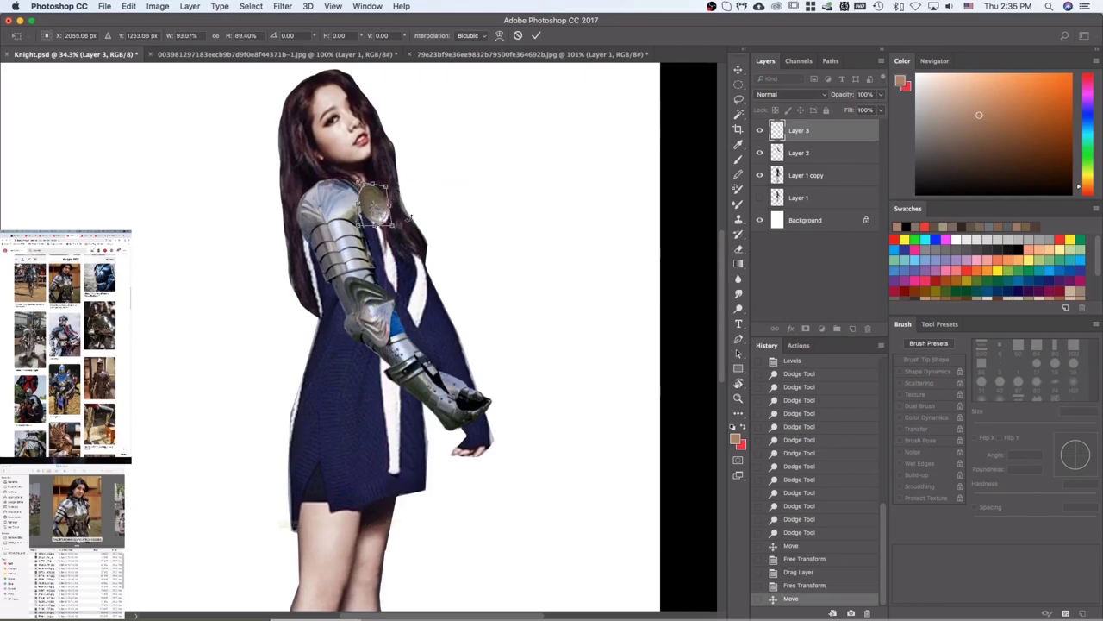
{"action": "left_click_drag", "start_coordinate": [411, 219], "coordinate": [416, 224]}
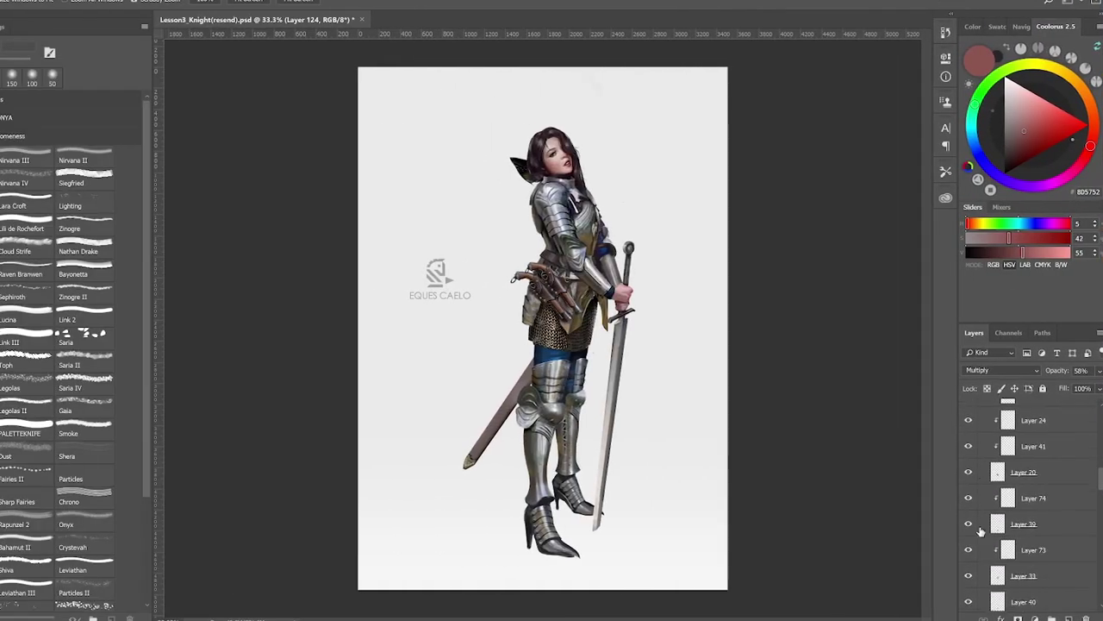
{"action": "scroll", "coordinate": [980, 531], "scroll_direction": "down", "scroll_amount": 6}
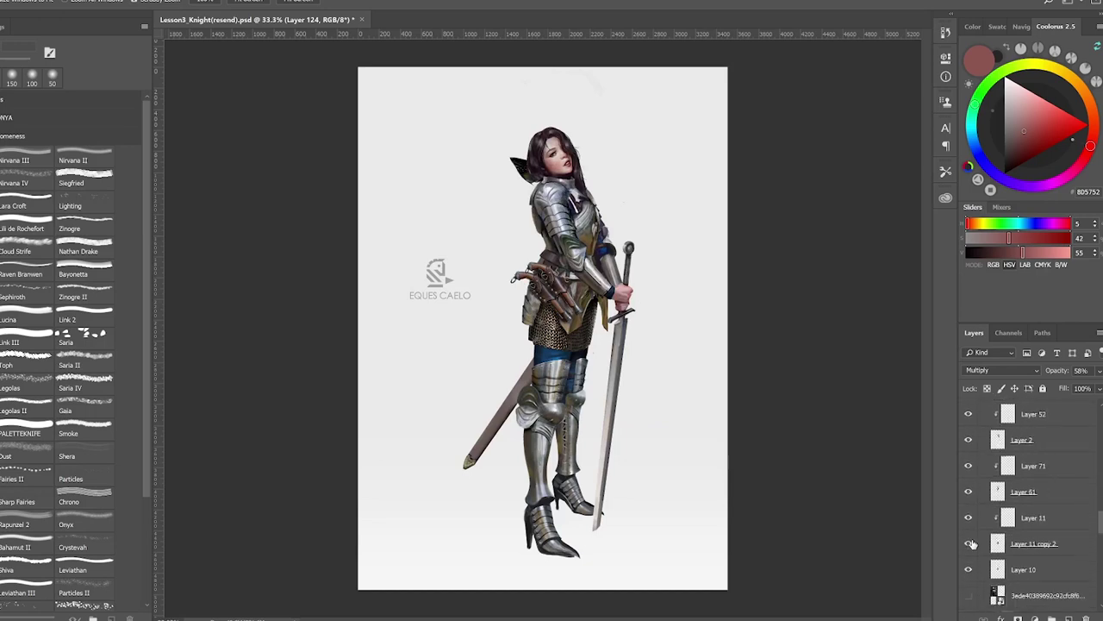
{"action": "scroll", "coordinate": [973, 544], "scroll_direction": "down", "scroll_amount": 4}
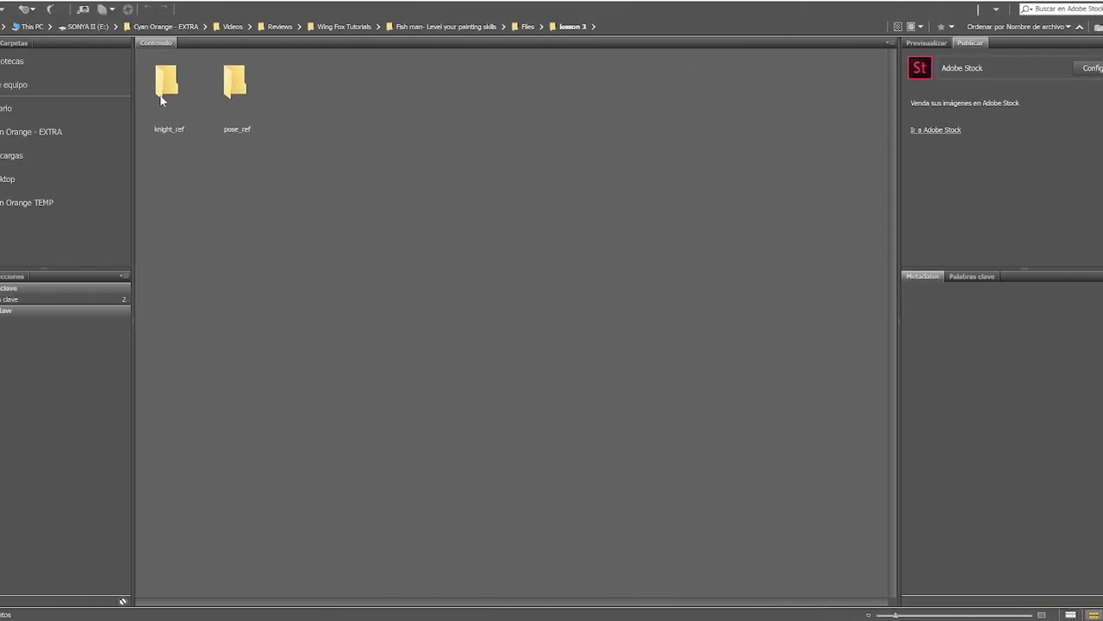
Step: Open the knight_ref subfolder of lesson 3 to browse its armour reference images
{"action": "double_click", "coordinate": [160, 100]}
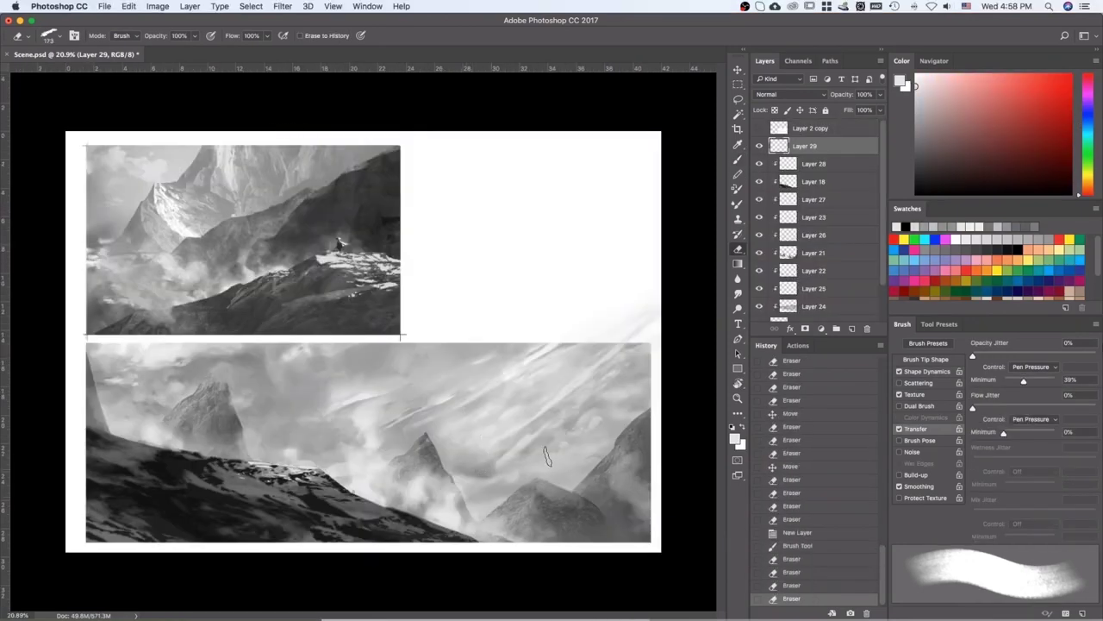
Step: Erase part of the lower landscape and apply a Hue/Saturation adjustment
{"action": "mouse_move", "coordinate": [511, 477]}
{"action": "left_mouse_down"}
{"action": "mouse_move", "coordinate": [615, 374]}
{"action": "mouse_move", "coordinate": [589, 390]}
{"action": "left_mouse_up"}
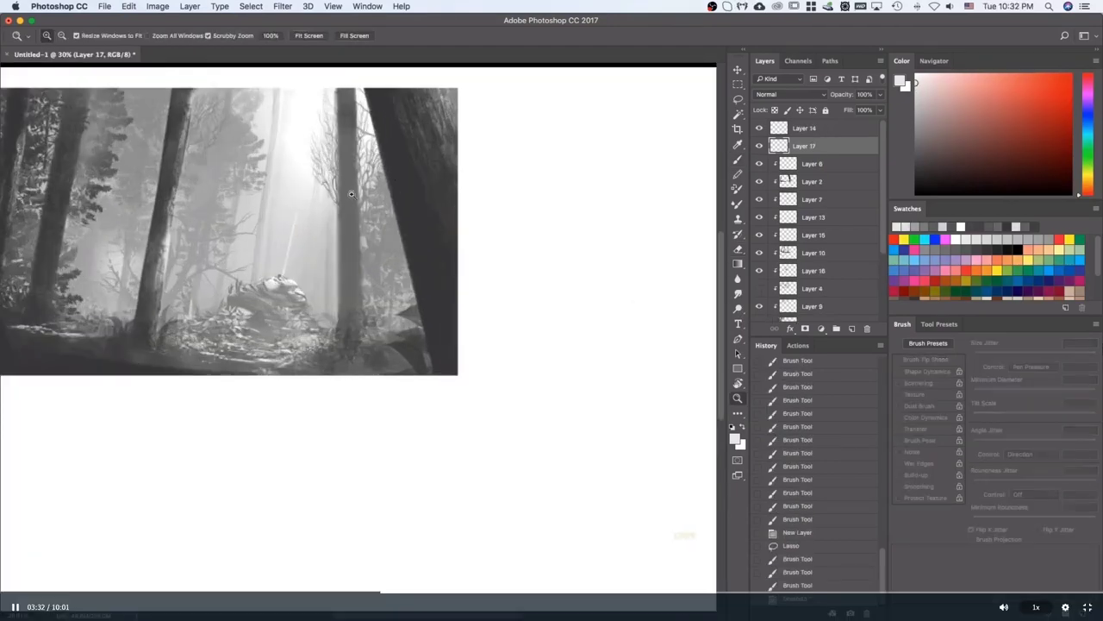
{"action": "key", "text": "ctrl+u"}
{"action": "left_click", "coordinate": [825, 257]}
Step: With a ring brush preset, lighten patches on the figure's head and torso, then smudge the head
{"action": "right_click", "coordinate": [297, 223]}
{"action": "scroll", "coordinate": [483, 431], "scroll_direction": "down", "scroll_amount": 6}
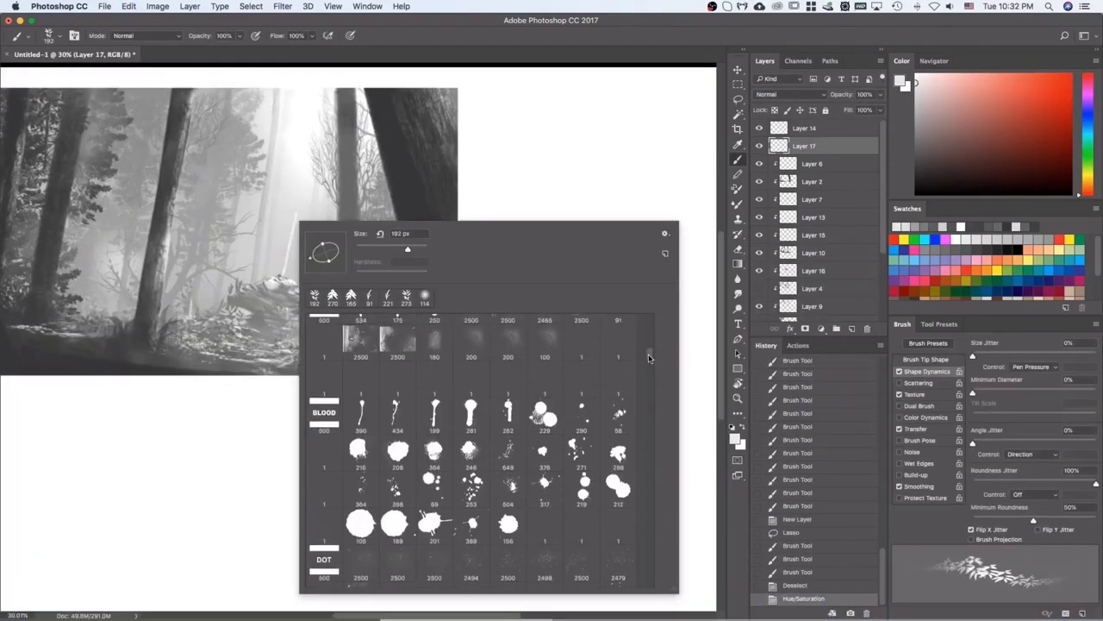
{"action": "double_click", "coordinate": [357, 353]}
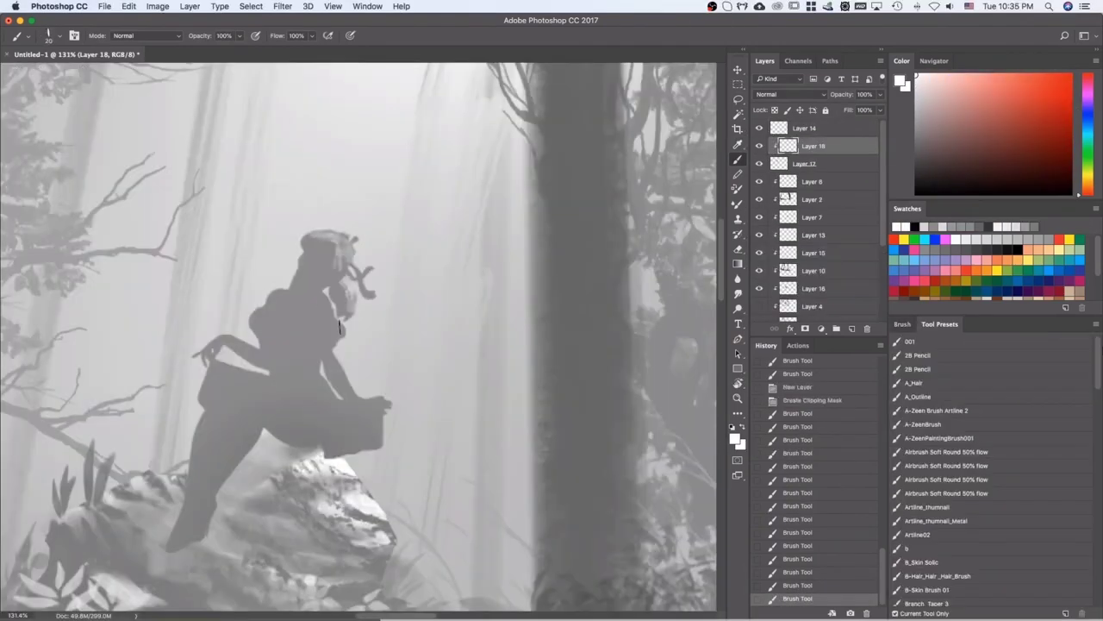
{"action": "mouse_move", "coordinate": [327, 297]}
{"action": "left_mouse_down"}
{"action": "mouse_move", "coordinate": [298, 319]}
{"action": "mouse_move", "coordinate": [336, 315]}
{"action": "mouse_move", "coordinate": [288, 417]}
{"action": "mouse_move", "coordinate": [377, 395]}
{"action": "mouse_move", "coordinate": [316, 412]}
{"action": "mouse_move", "coordinate": [236, 386]}
{"action": "mouse_move", "coordinate": [244, 412]}
{"action": "mouse_move", "coordinate": [216, 436]}
{"action": "mouse_move", "coordinate": [250, 406]}
{"action": "left_mouse_up"}
{"action": "mouse_move", "coordinate": [319, 289]}
{"action": "left_mouse_down"}
{"action": "mouse_move", "coordinate": [299, 312]}
{"action": "mouse_move", "coordinate": [301, 274]}
{"action": "left_mouse_up"}
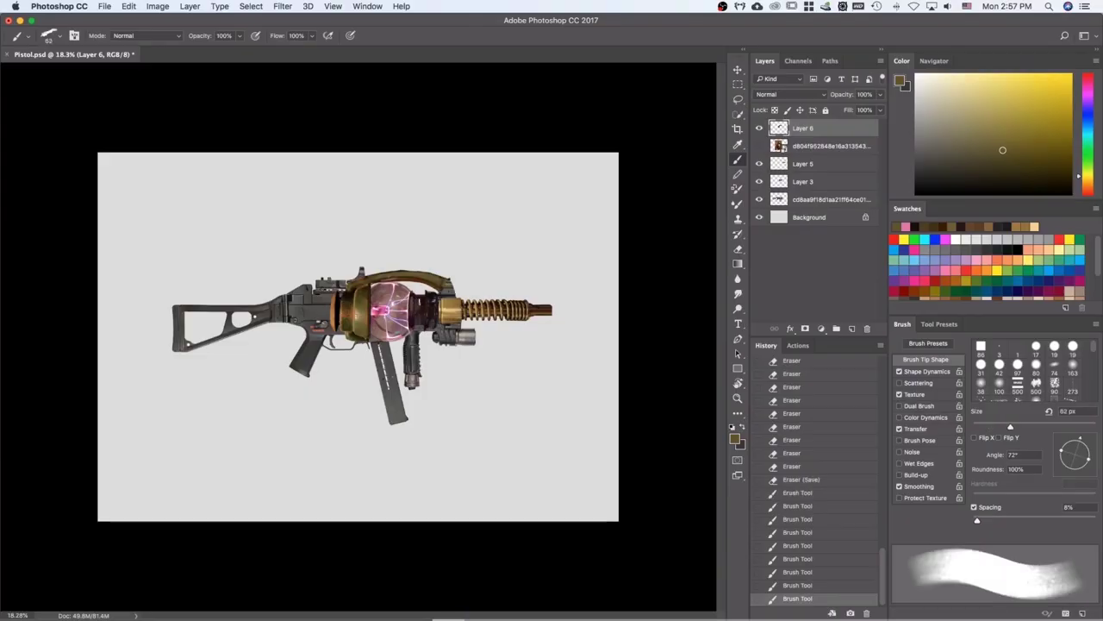
Step: Dab a bright spot on the pistol, then erase part of the copper piece on Layer 12
{"action": "left_click", "coordinate": [418, 314]}
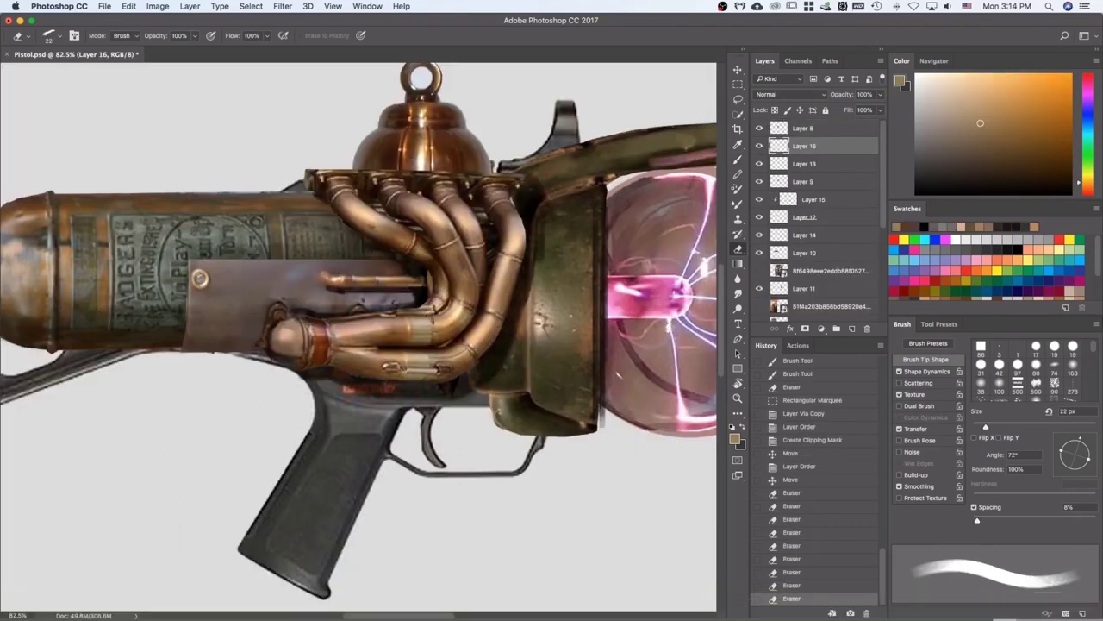
{"action": "right_click", "coordinate": [222, 267]}
{"action": "left_click", "coordinate": [258, 284]}
{"action": "left_click_drag", "start_coordinate": [183, 270], "coordinate": [195, 255]}
{"action": "left_click", "coordinate": [185, 268]}
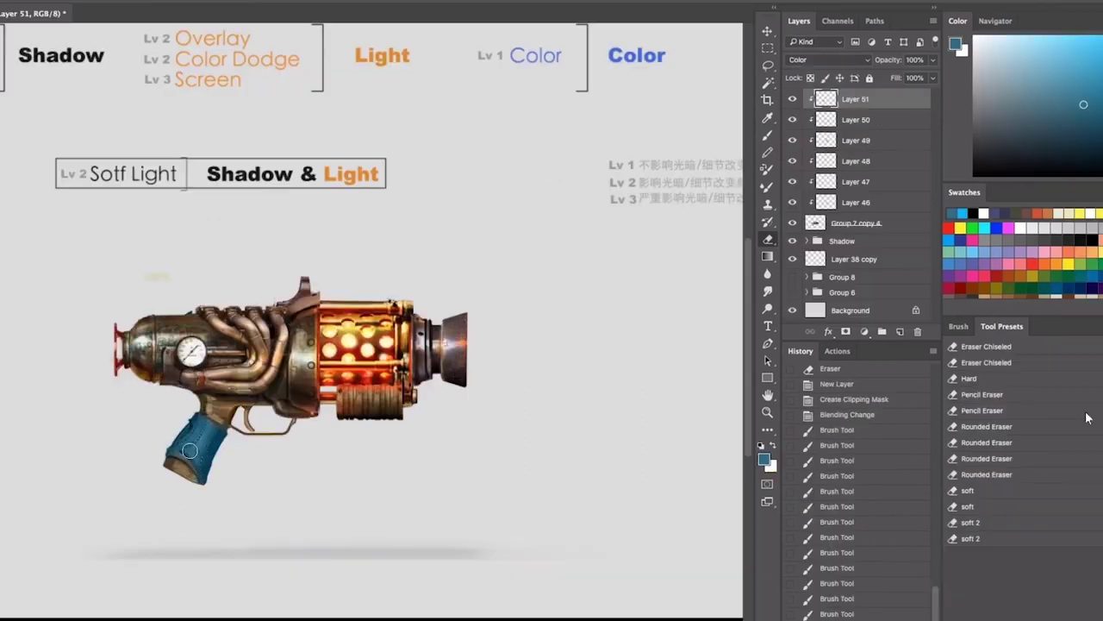
Step: Erase paint along the pistol grip and pick a dark red-brown paint colour
{"action": "left_click_drag", "start_coordinate": [186, 449], "coordinate": [192, 432]}
{"action": "left_click", "coordinate": [189, 413]}
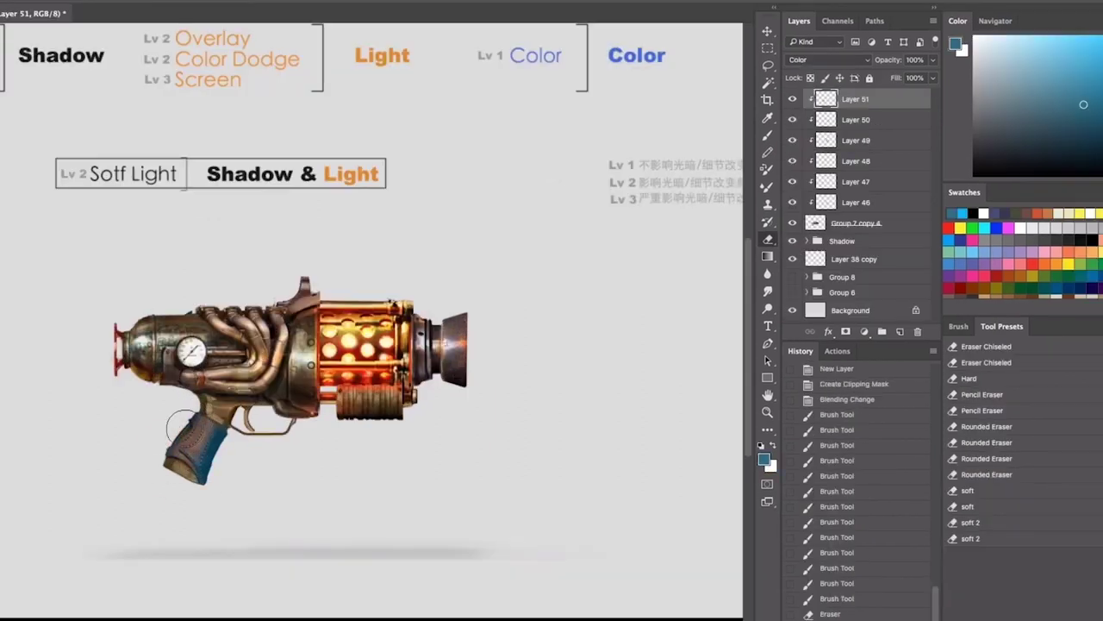
{"action": "left_click_drag", "start_coordinate": [228, 454], "coordinate": [233, 433]}
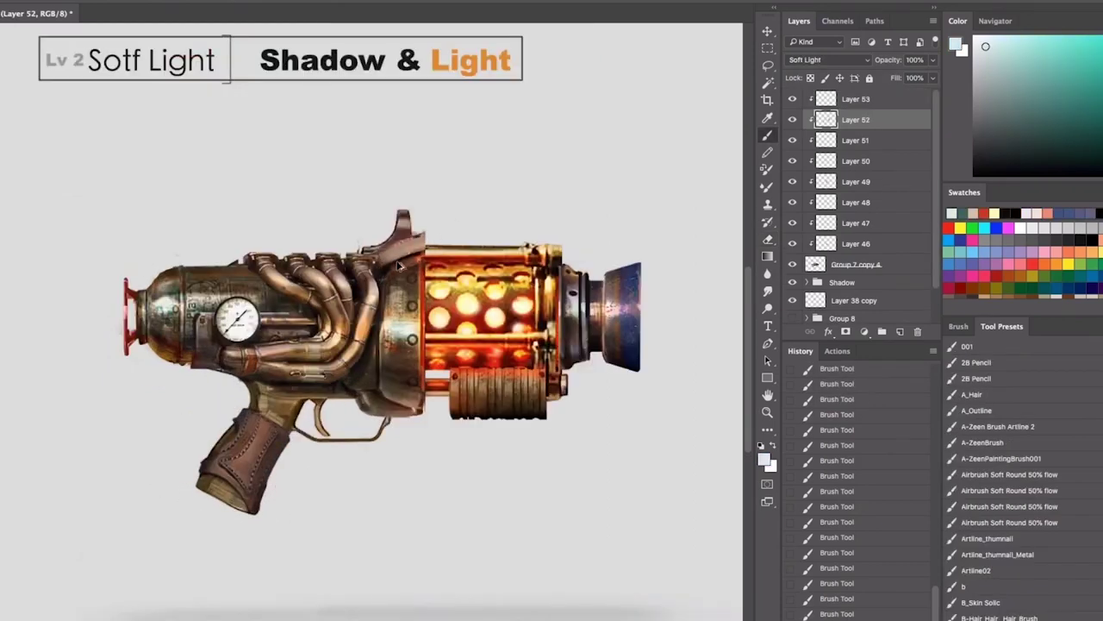
{"action": "left_click", "coordinate": [397, 263], "text": "alt"}
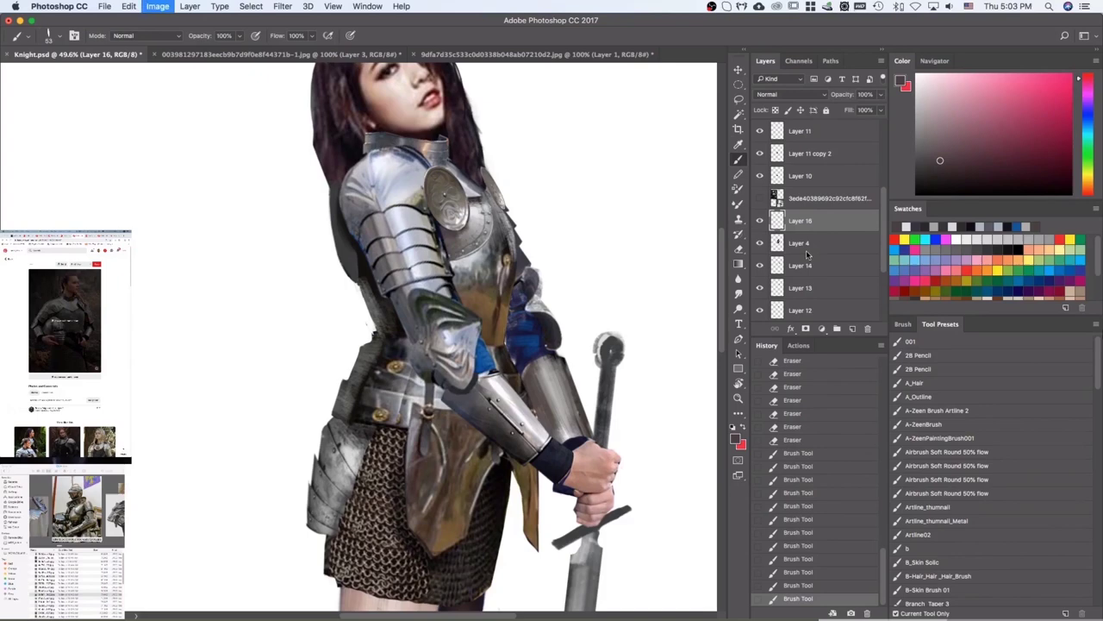
Step: Lower the layer's saturation via Hue/Saturation, then erase around the knight's wrist and return to the Brush
{"action": "left_click_drag", "start_coordinate": [714, 342], "coordinate": [696, 345]}
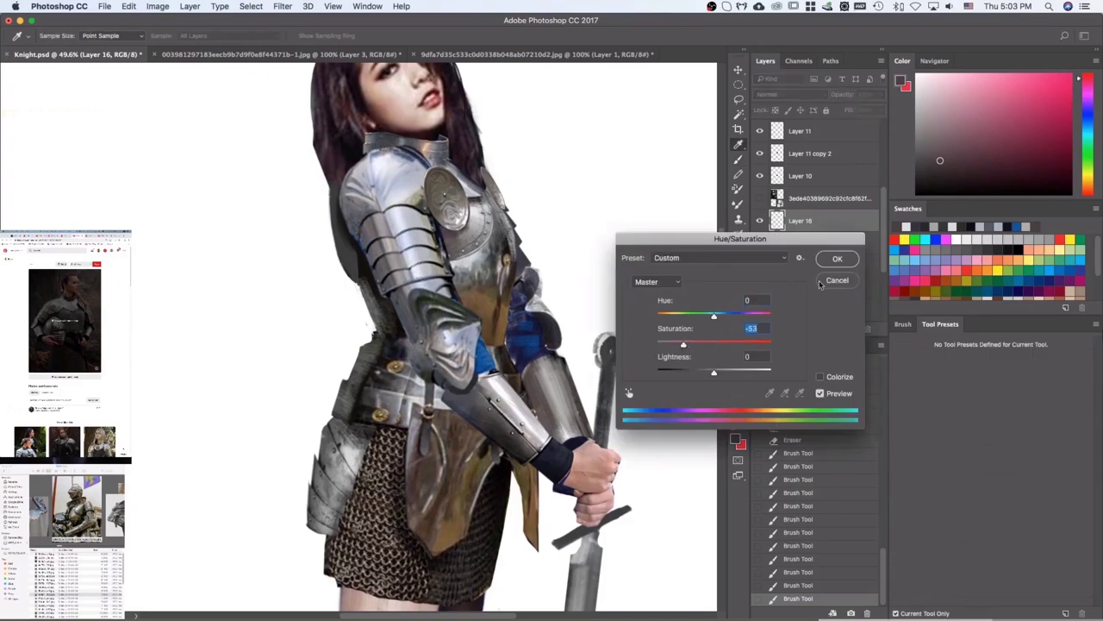
{"action": "left_click", "coordinate": [838, 258]}
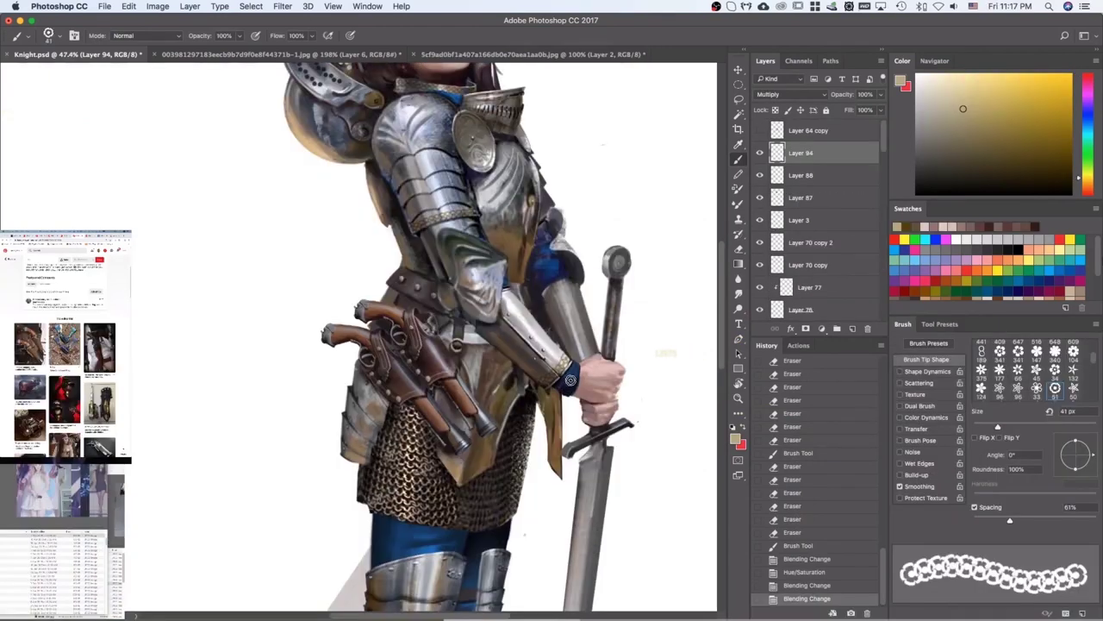
{"action": "key", "text": "e"}
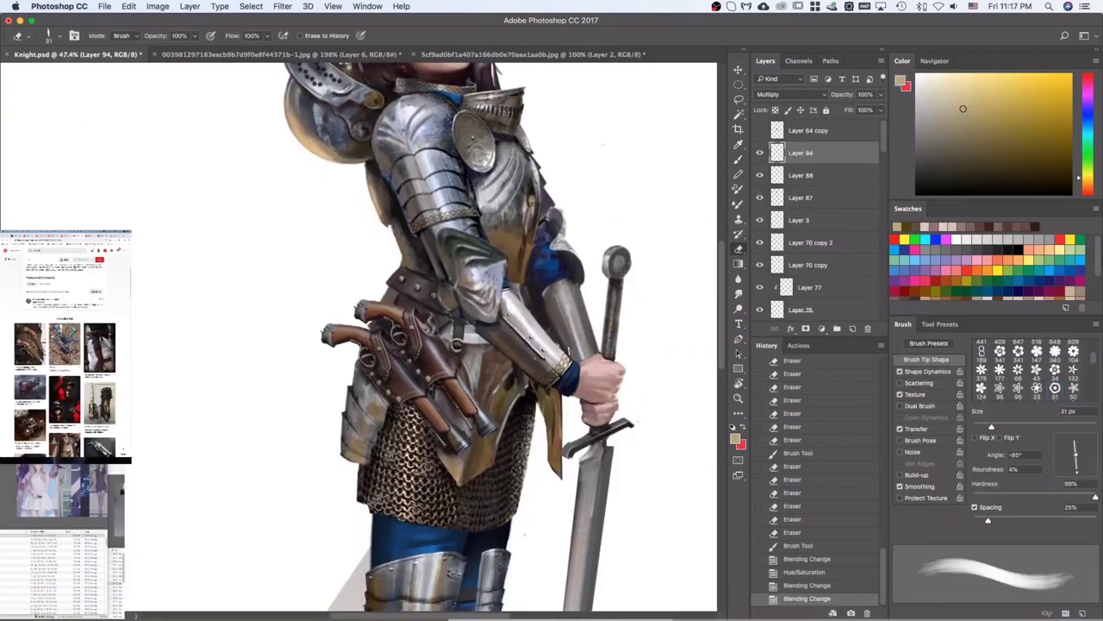
{"action": "left_click_drag", "start_coordinate": [604, 349], "coordinate": [560, 375]}
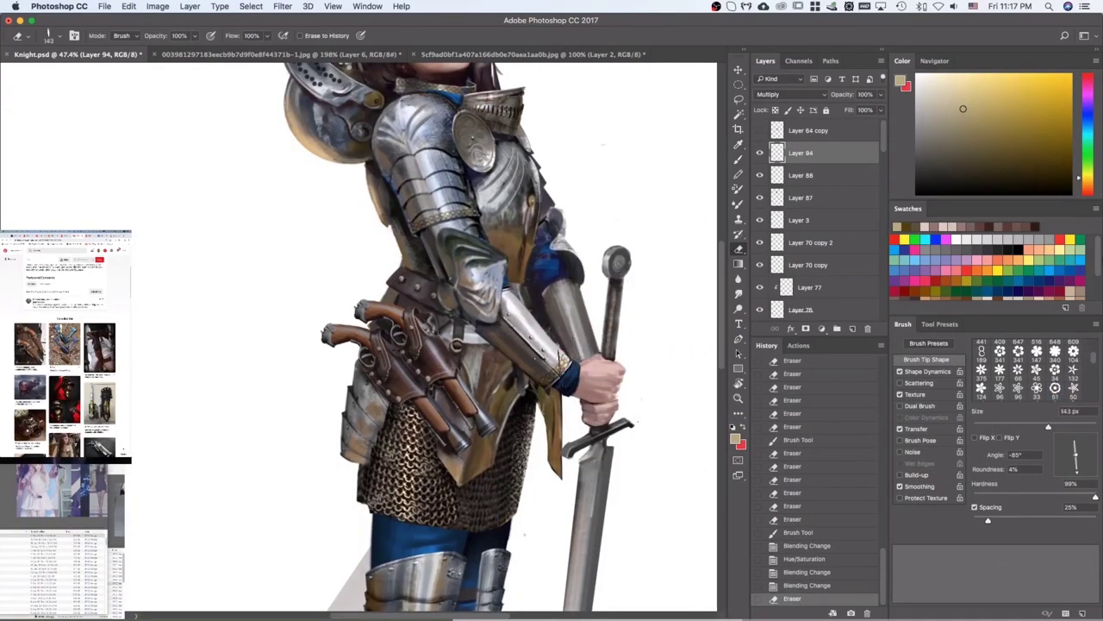
{"action": "key", "text": "b"}
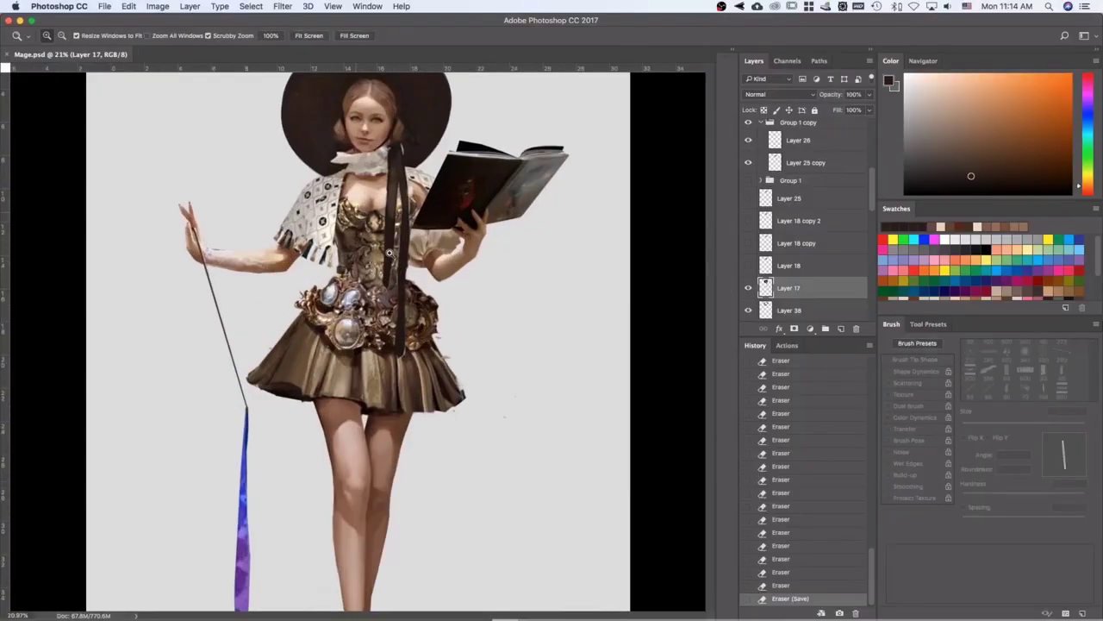
Step: Make Layer 28 active and toggle its visibility to compare the mage
{"action": "right_click", "coordinate": [362, 243]}
{"action": "left_click", "coordinate": [390, 259]}
{"action": "scroll", "coordinate": [391, 259], "scroll_direction": "up", "scroll_amount": 3}
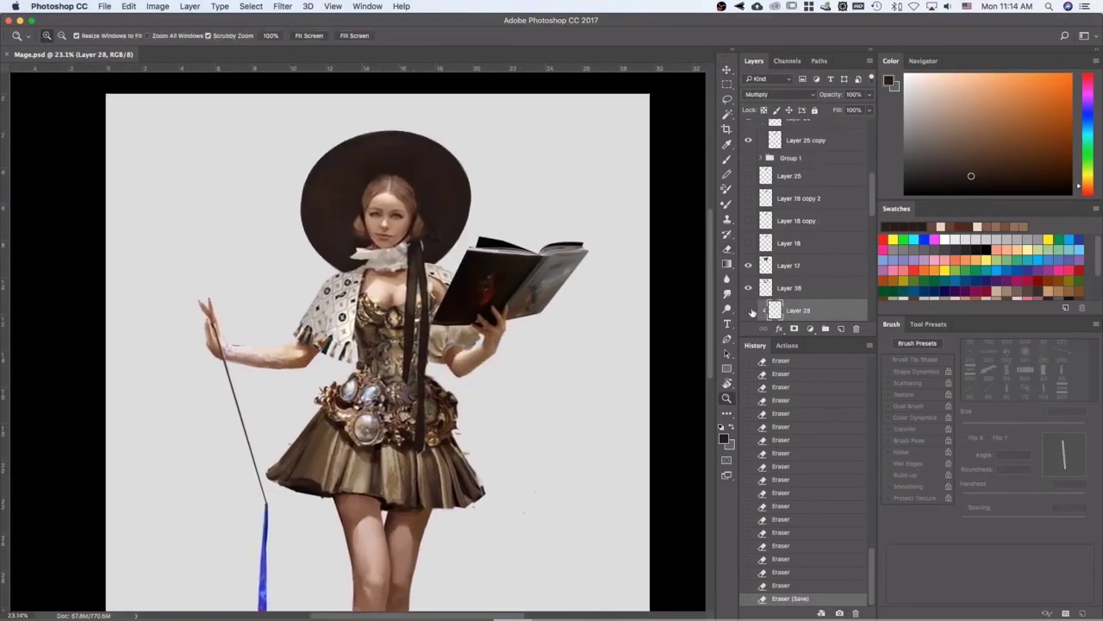
{"action": "left_click", "coordinate": [749, 311]}
{"action": "left_click", "coordinate": [749, 311]}
{"action": "scroll", "coordinate": [872, 212], "scroll_direction": "down", "scroll_amount": 2}
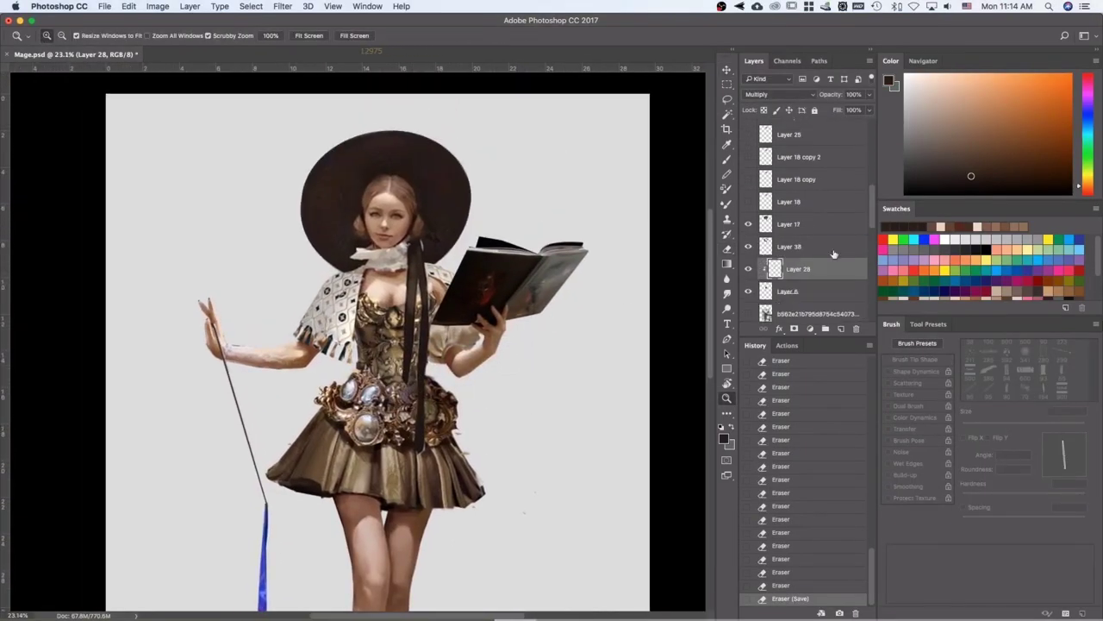
Step: Activate Layer 6 and sample skin tones from the legs with a smaller brush, ready to smudge
{"action": "left_click", "coordinate": [748, 269]}
{"action": "left_click", "coordinate": [748, 268]}
{"action": "left_click", "coordinate": [792, 293]}
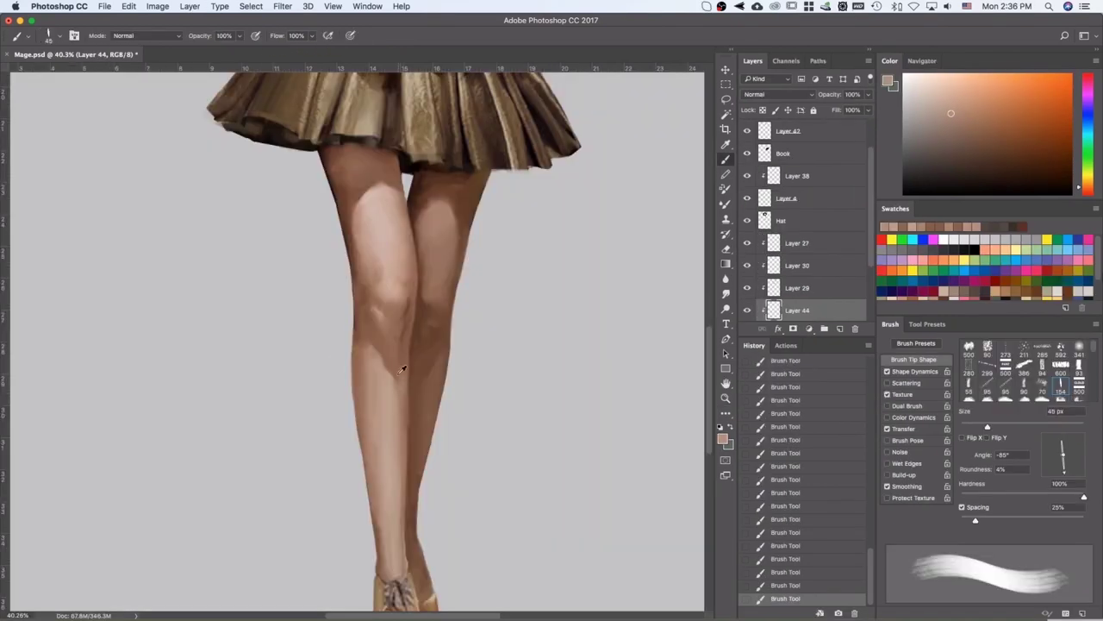
{"action": "left_click", "coordinate": [402, 369], "text": "alt"}
{"action": "left_click_drag", "start_coordinate": [402, 369], "coordinate": [395, 380]}
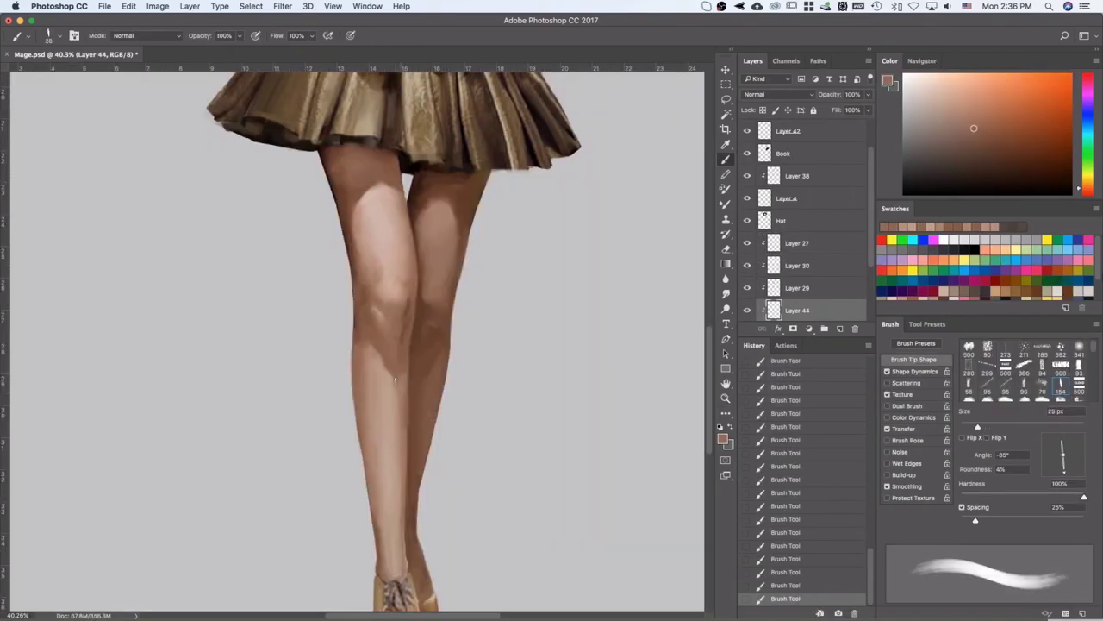
{"action": "left_click", "coordinate": [400, 377], "text": "alt"}
{"action": "key", "text": "r"}
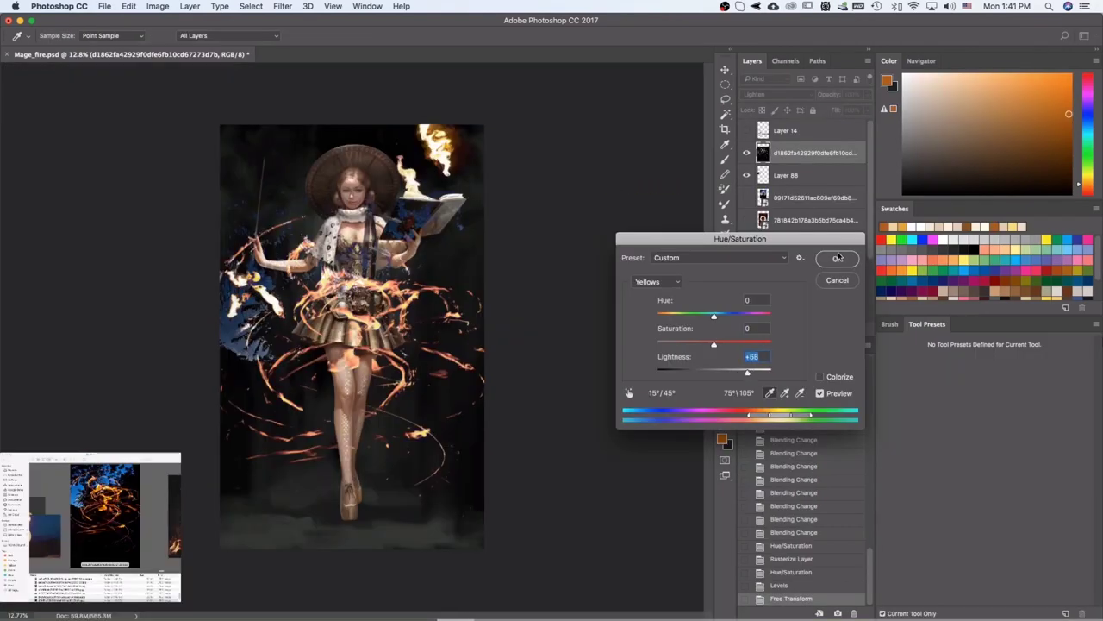
Step: Apply the lightened Yellows adjustment, hide the blue-area lighting layer and erase parts of the lightning glow
{"action": "left_click", "coordinate": [838, 258]}
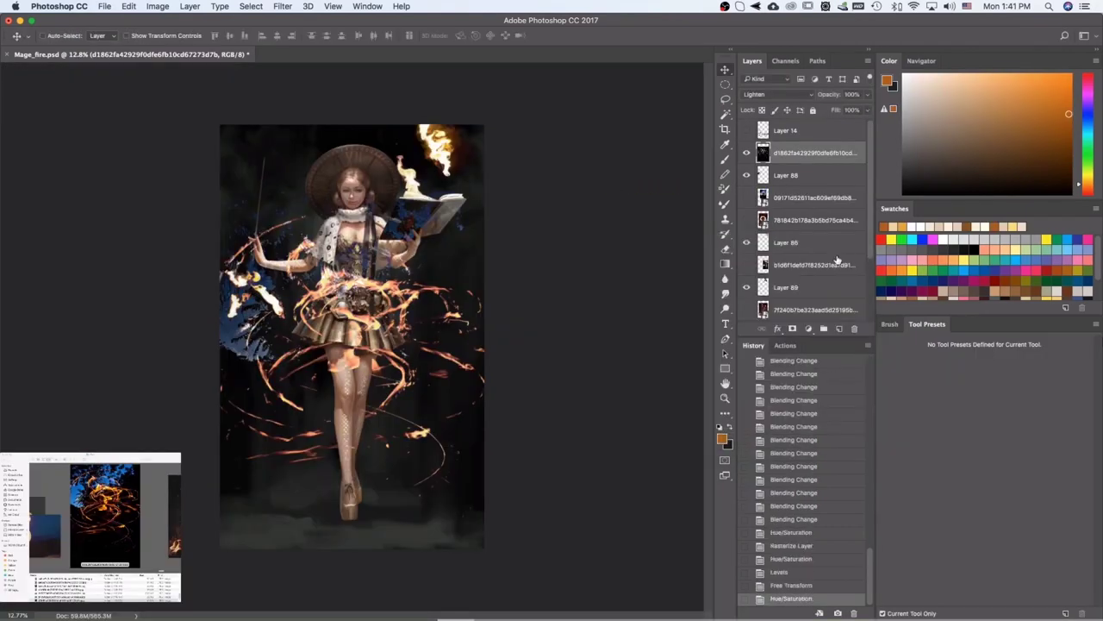
{"action": "left_click", "coordinate": [747, 176]}
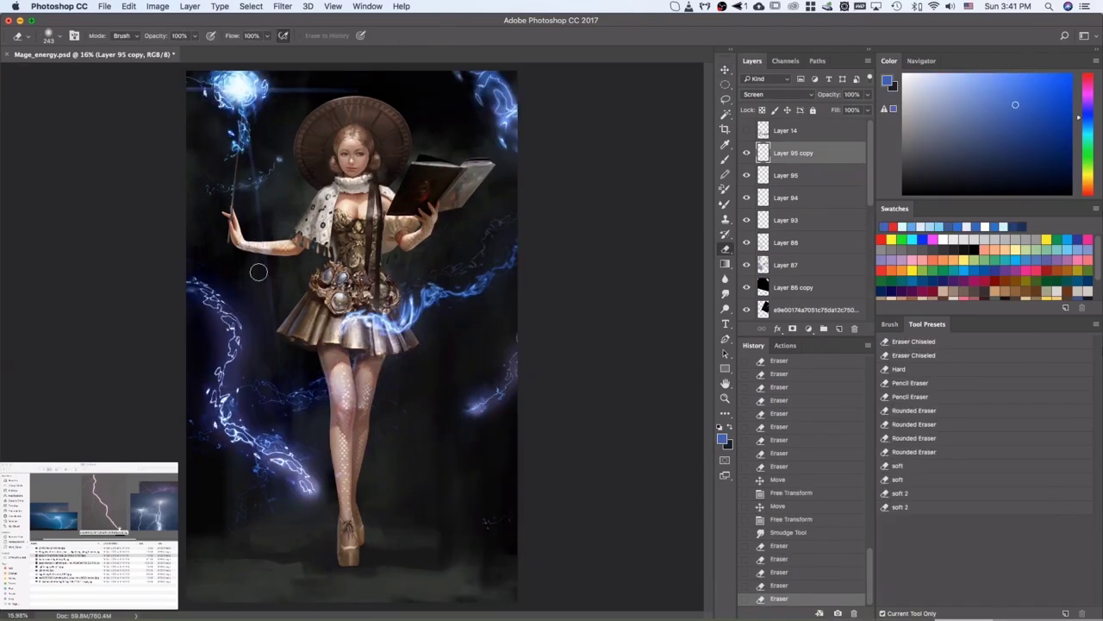
{"action": "left_click", "coordinate": [266, 374]}
{"action": "left_click", "coordinate": [259, 288]}
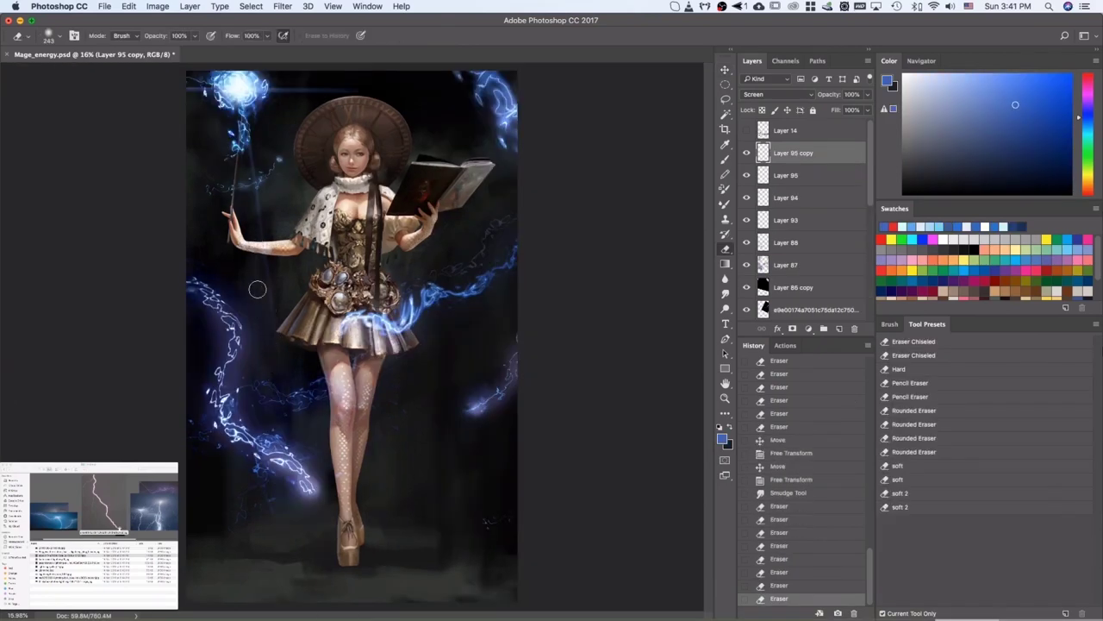
{"action": "left_click", "coordinate": [233, 222]}
{"action": "left_click", "coordinate": [268, 265]}
Step: Copy the staff to a new layer, rotate it about 48 degrees and move it up-left
{"action": "key", "text": "m"}
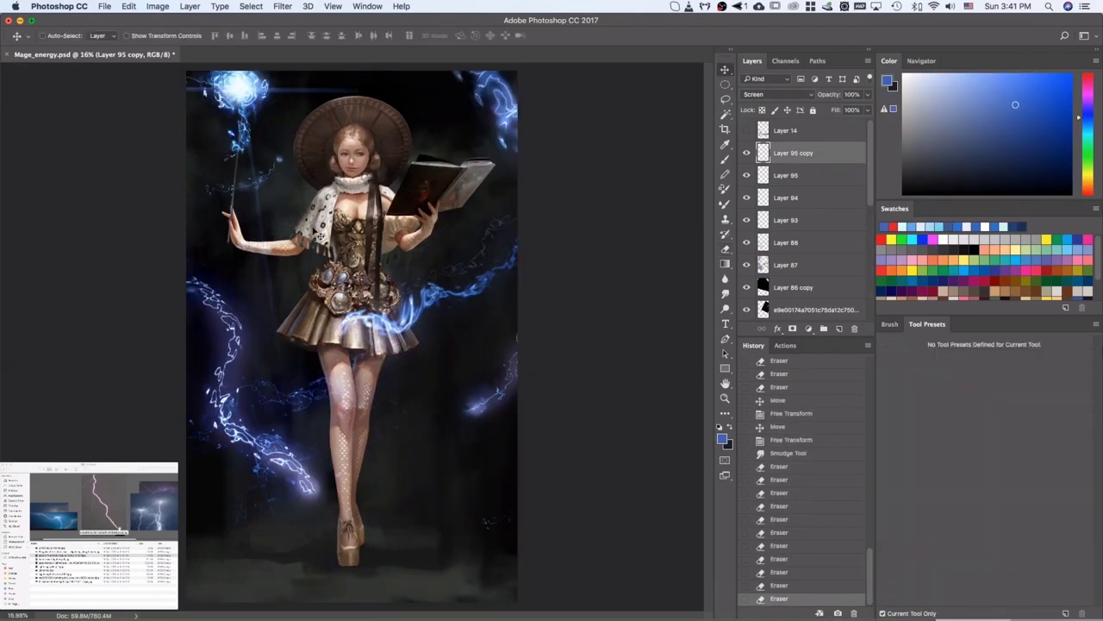
{"action": "left_click_drag", "start_coordinate": [189, 62], "coordinate": [281, 424]}
{"action": "key", "text": "super+j"}
{"action": "key", "text": "super+t"}
{"action": "left_click_drag", "start_coordinate": [411, 368], "coordinate": [232, 445]}
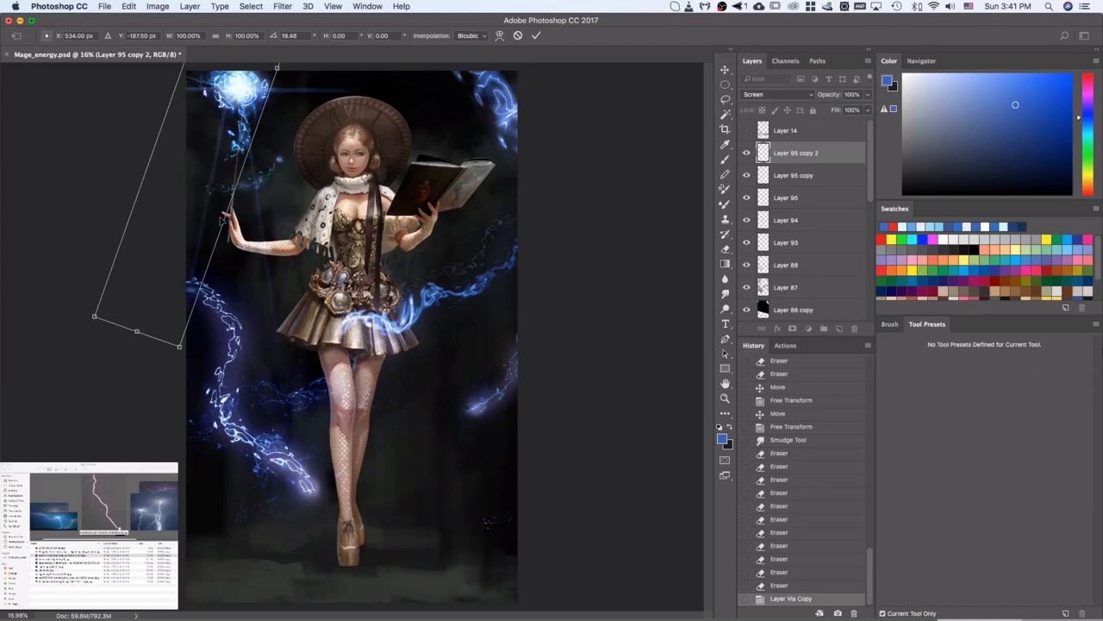
{"action": "left_click_drag", "start_coordinate": [378, 139], "coordinate": [298, 67]}
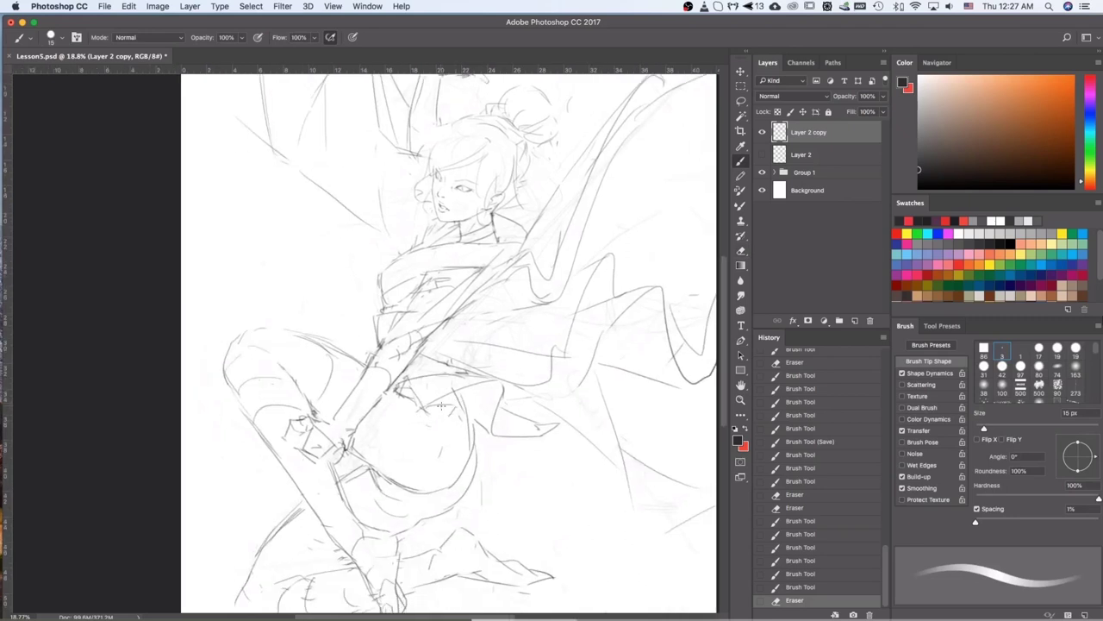
Step: Lasso a loop near the hip, then repaint the arm's shading with lighter sampled skin tones
{"action": "key", "text": "l"}
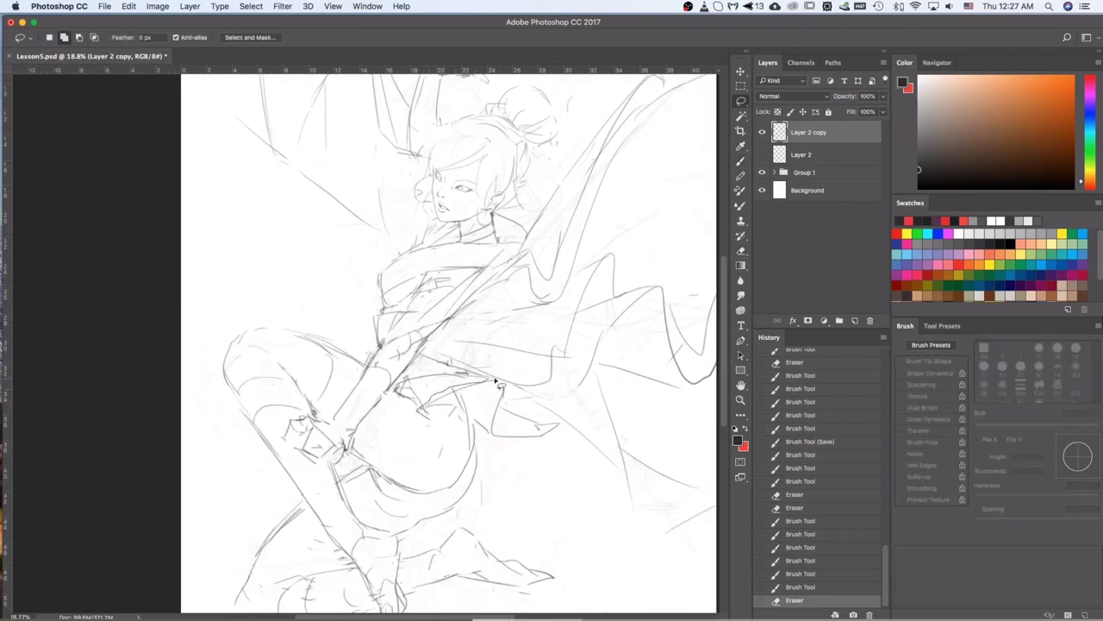
{"action": "left_click_drag", "start_coordinate": [457, 399], "coordinate": [530, 438]}
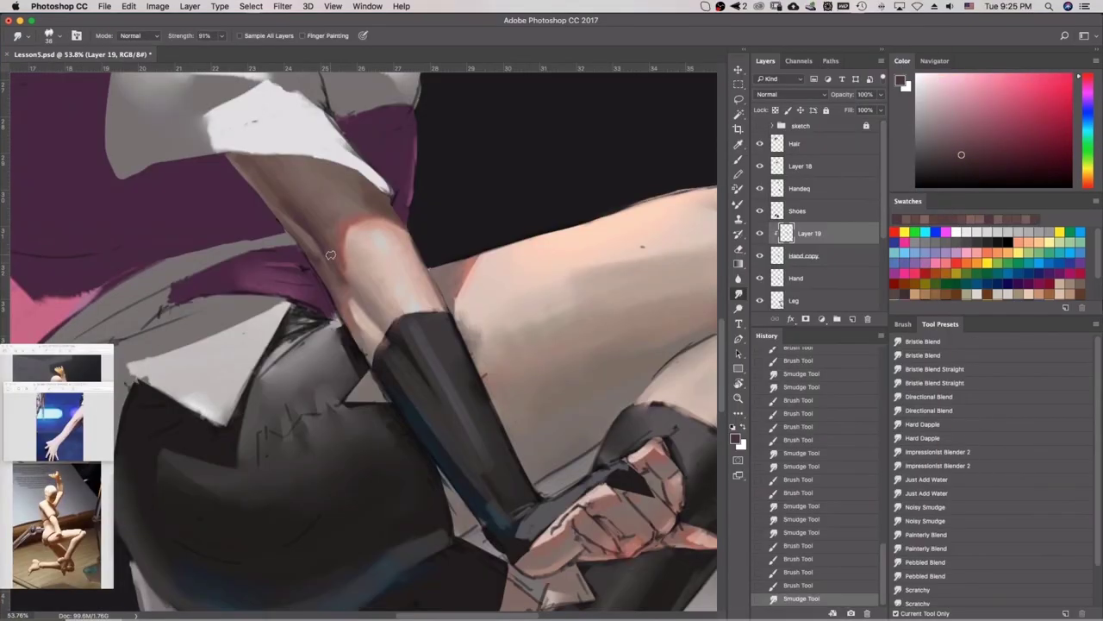
{"action": "key", "text": "b"}
{"action": "left_click", "coordinate": [337, 239], "text": "alt"}
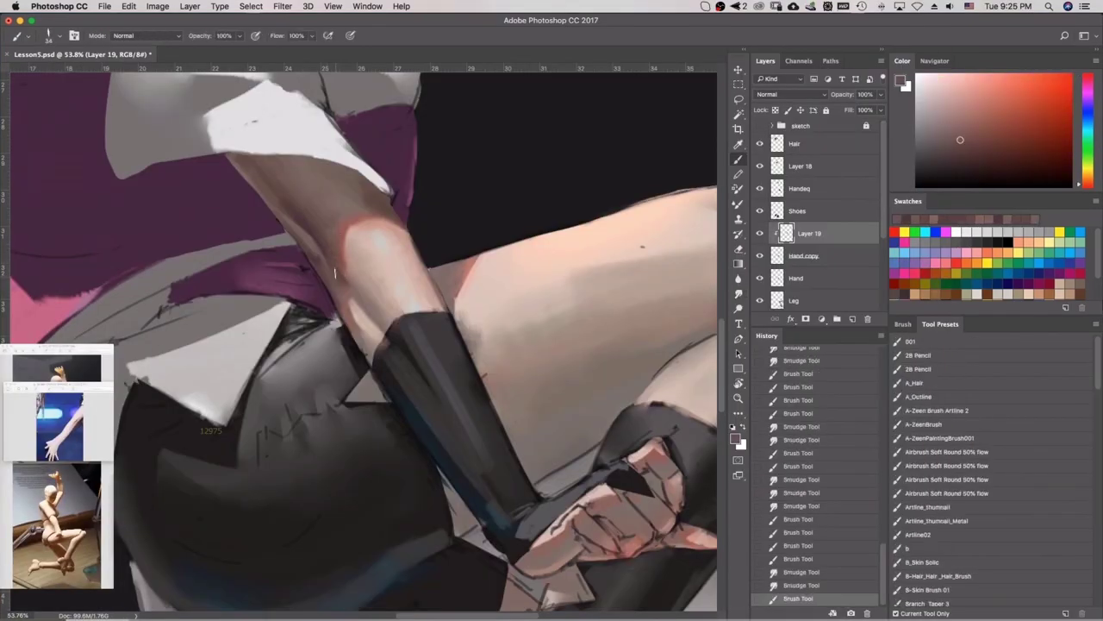
{"action": "left_click_drag", "start_coordinate": [338, 252], "coordinate": [362, 349]}
{"action": "left_click", "coordinate": [350, 308], "text": "alt"}
{"action": "left_click_drag", "start_coordinate": [331, 288], "coordinate": [360, 341]}
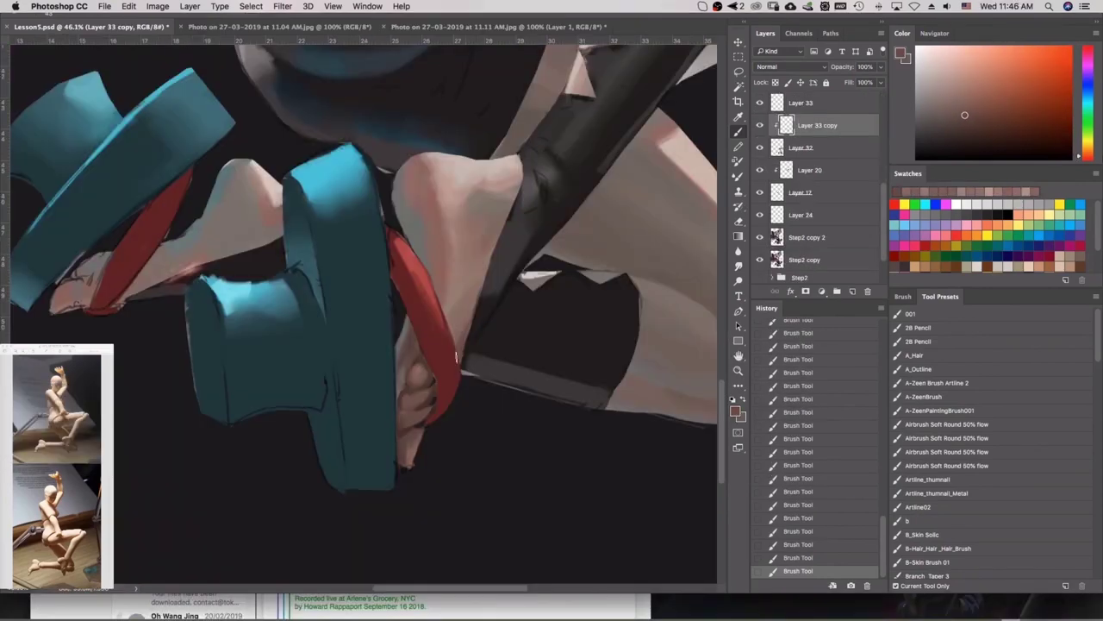
Step: Sample several skin tones from the leg, including a slightly darker shade
{"action": "left_click", "coordinate": [449, 350], "text": "alt"}
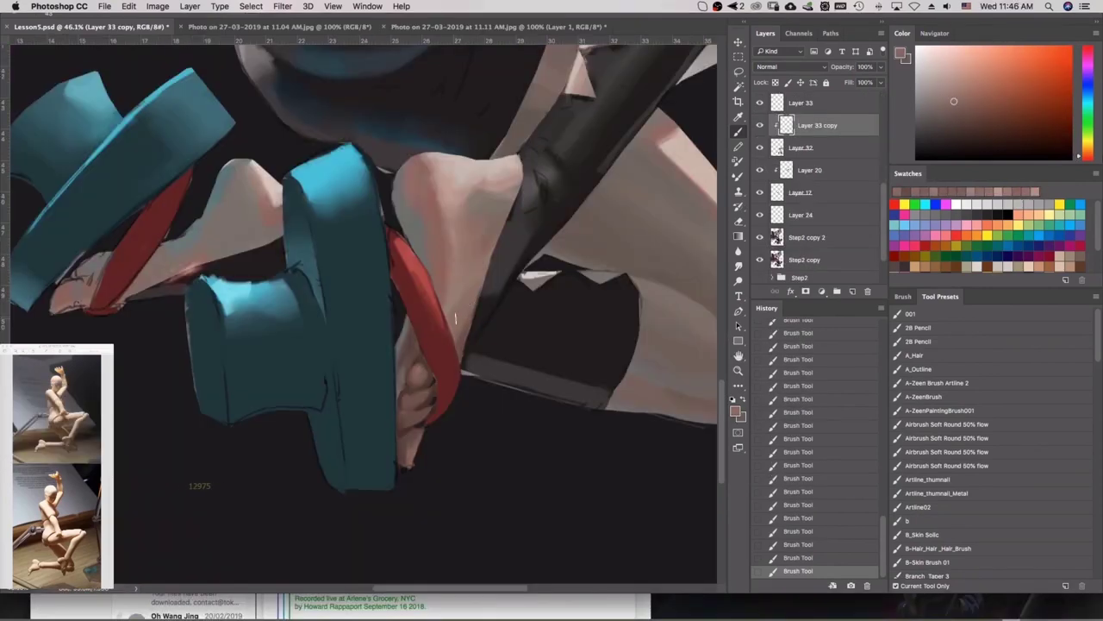
{"action": "left_click", "coordinate": [488, 179], "text": "alt"}
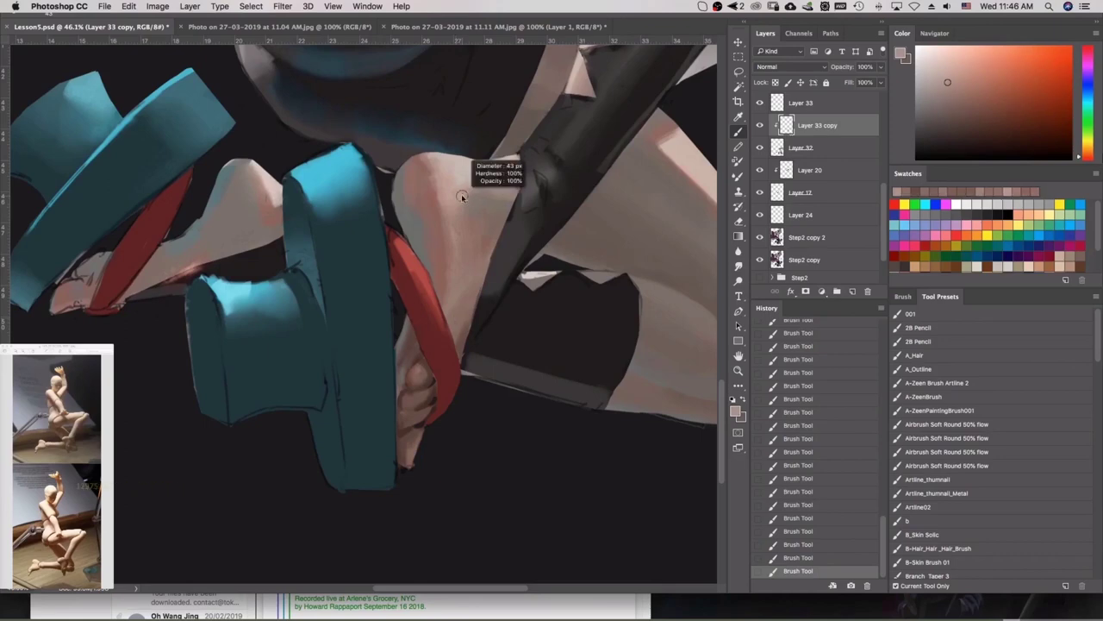
{"action": "left_click", "coordinate": [483, 177], "text": "alt"}
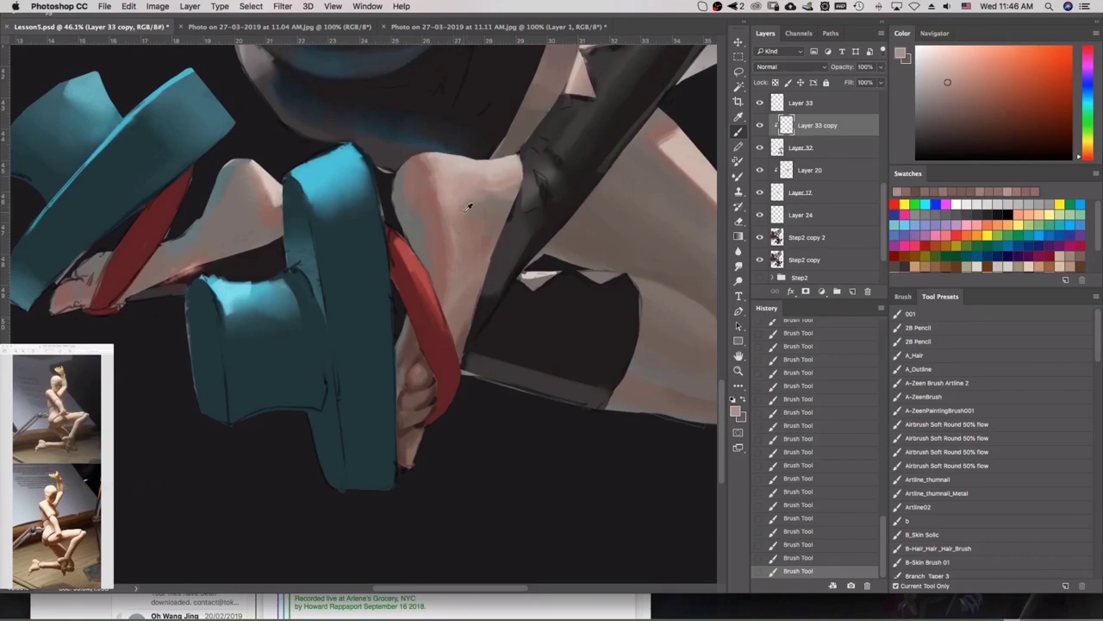
{"action": "left_click", "coordinate": [468, 182], "text": "alt"}
{"action": "left_click", "coordinate": [479, 209], "text": "alt"}
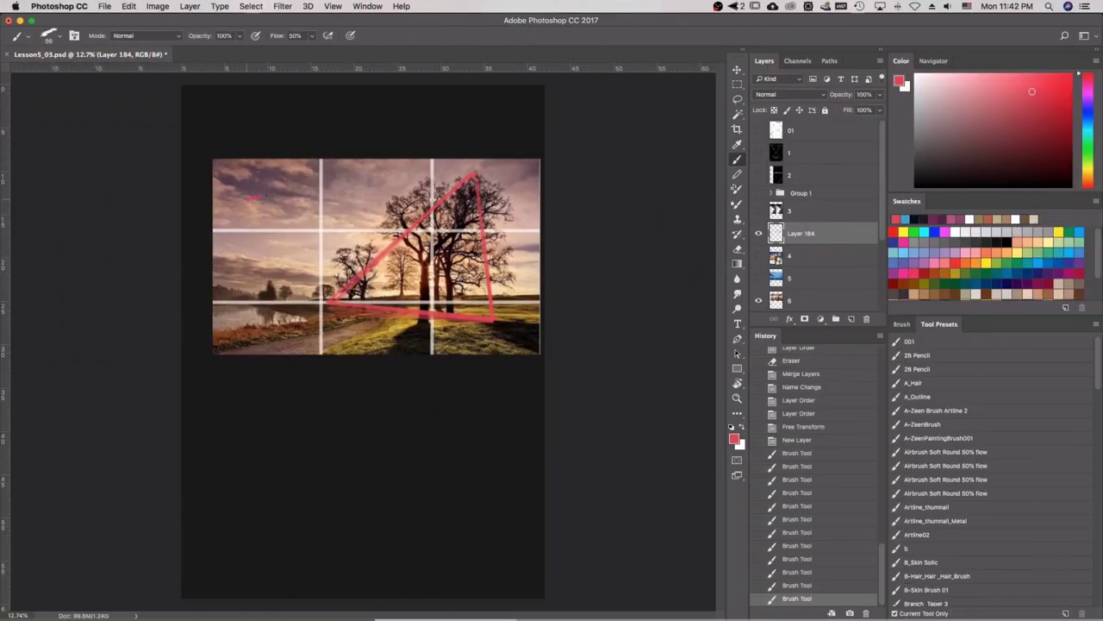
Step: Draw a small star and a red circle crossed by a vertical line on the sky
{"action": "left_click_drag", "start_coordinate": [253, 193], "coordinate": [273, 208]}
{"action": "mouse_move", "coordinate": [250, 206]}
{"action": "left_mouse_down"}
{"action": "mouse_move", "coordinate": [275, 195]}
{"action": "mouse_move", "coordinate": [264, 211]}
{"action": "left_mouse_up"}
{"action": "left_click_drag", "start_coordinate": [361, 194], "coordinate": [367, 188]}
{"action": "left_click_drag", "start_coordinate": [363, 176], "coordinate": [364, 210]}
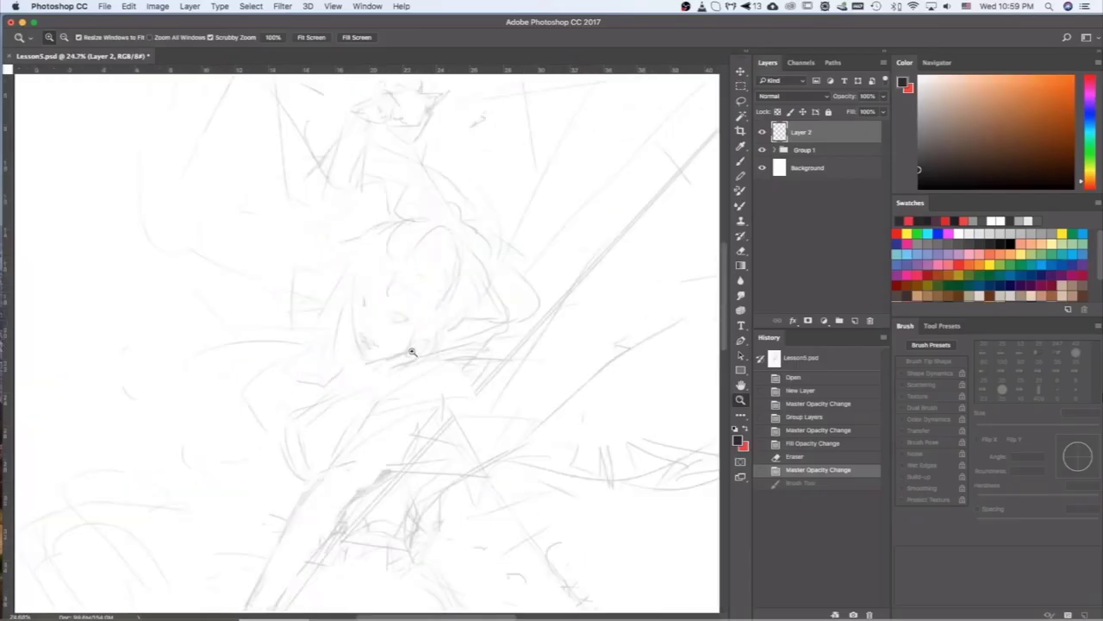
Step: Choose a round sketching brush, resize it, and undo the test strokes
{"action": "right_click", "coordinate": [411, 350]}
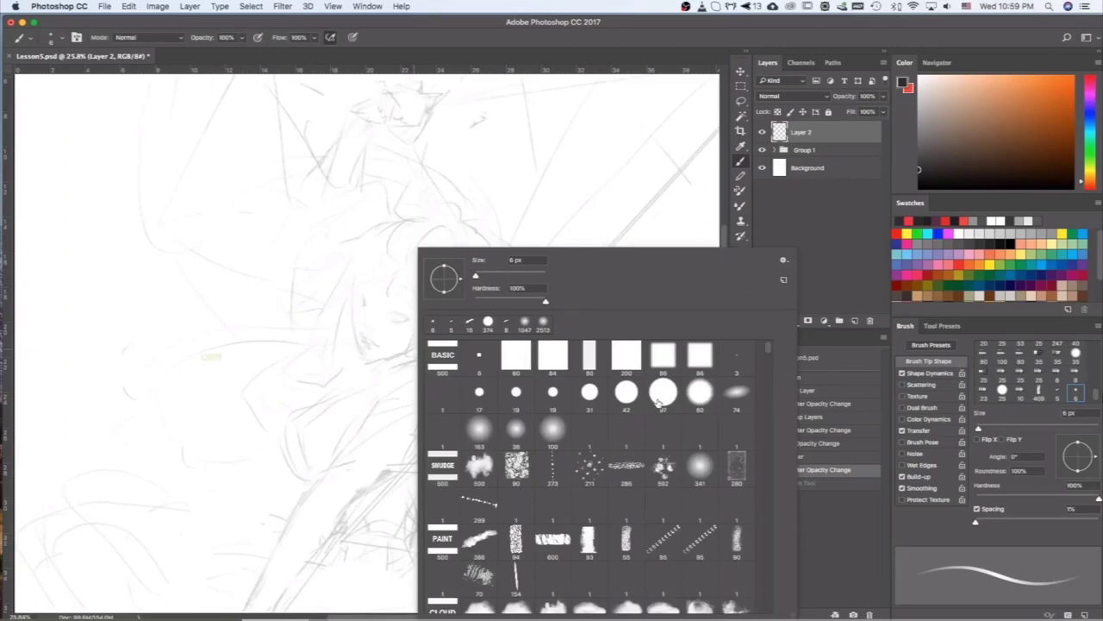
{"action": "left_click", "coordinate": [348, 343]}
{"action": "mouse_move", "coordinate": [362, 329]}
{"action": "left_mouse_down"}
{"action": "mouse_move", "coordinate": [394, 377]}
{"action": "mouse_move", "coordinate": [405, 349]}
{"action": "left_mouse_up"}
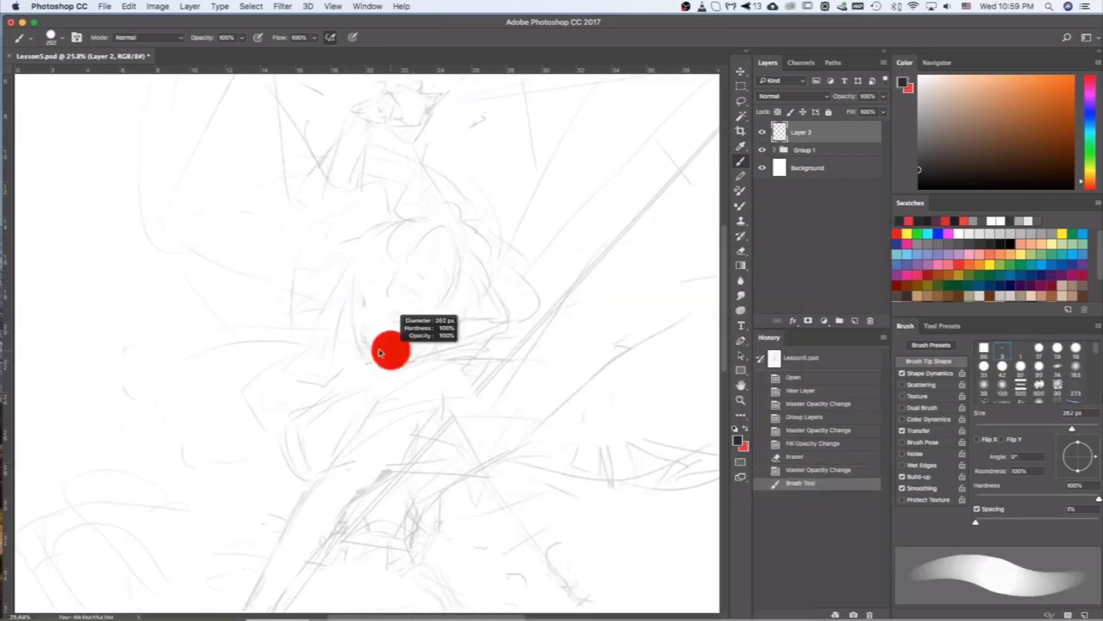
{"action": "mouse_move", "coordinate": [408, 305]}
{"action": "left_mouse_down"}
{"action": "mouse_move", "coordinate": [394, 369]}
{"action": "mouse_move", "coordinate": [433, 367]}
{"action": "mouse_move", "coordinate": [410, 306]}
{"action": "left_mouse_up"}
{"action": "key", "text": "ctrl+z"}
{"action": "key", "text": "["}
{"action": "key", "text": "["}
{"action": "key", "text": "["}
{"action": "key", "text": "["}
{"action": "key", "text": "ctrl+z"}
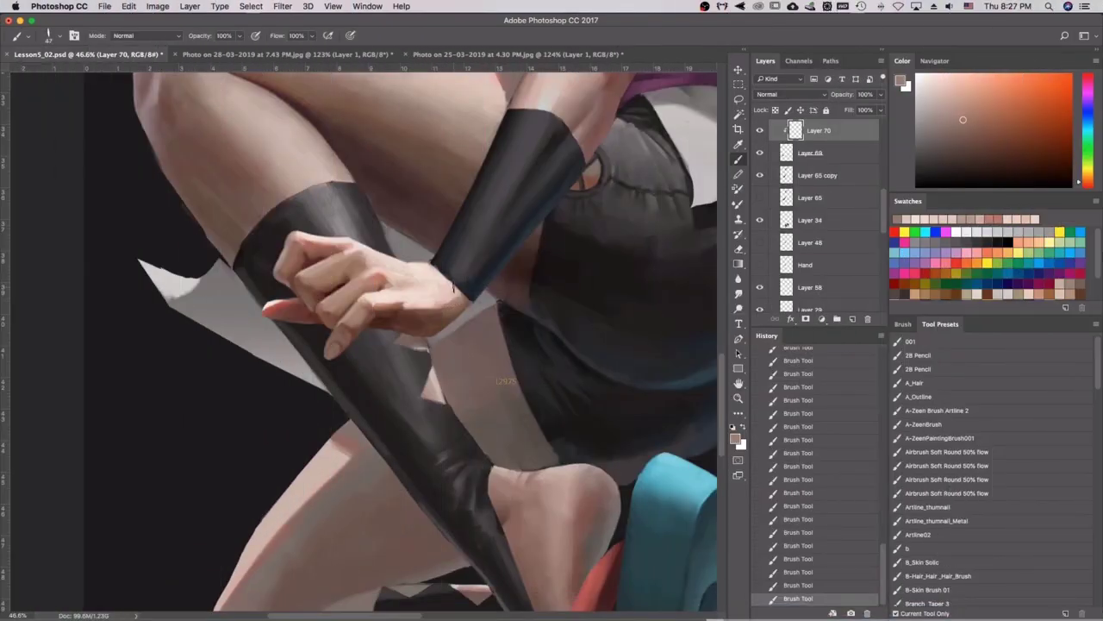
Step: Sample light skin tones and darker browns from the hand, undoing the last stroke
{"action": "left_click", "coordinate": [442, 287], "text": "alt"}
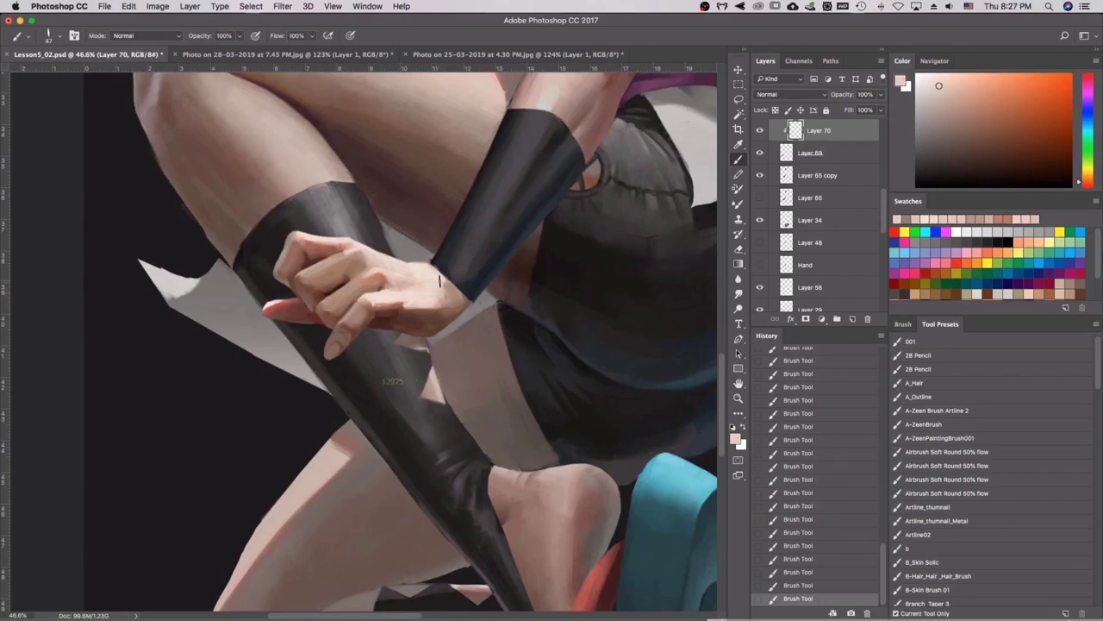
{"action": "left_click", "coordinate": [433, 295], "text": "alt"}
{"action": "left_click", "coordinate": [431, 303], "text": "alt"}
{"action": "left_click", "coordinate": [433, 305], "text": "alt"}
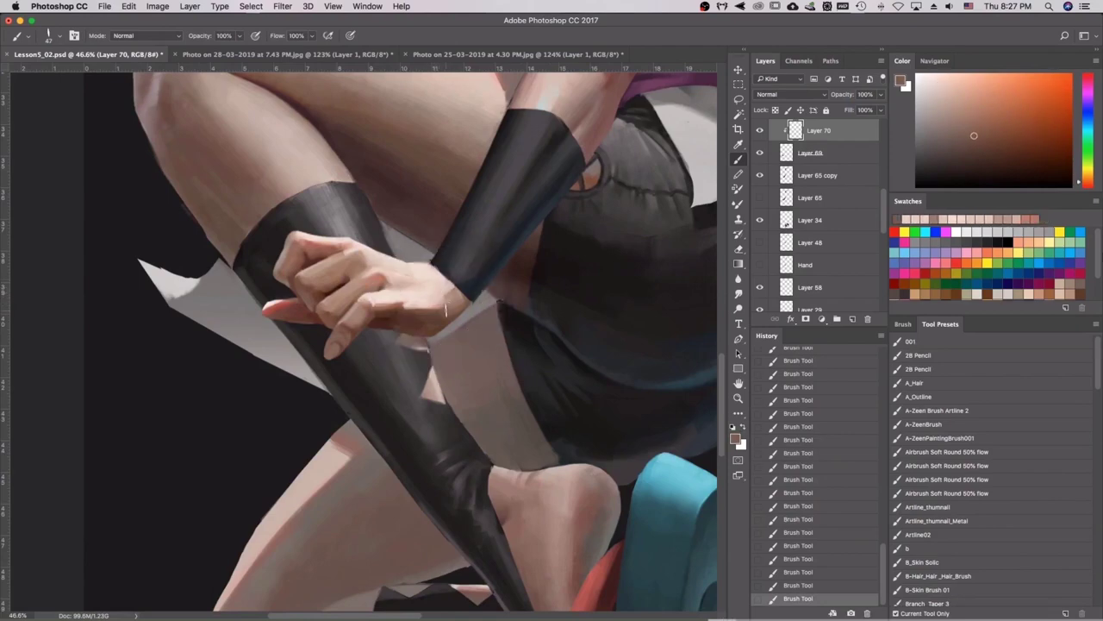
{"action": "left_click", "coordinate": [441, 309], "text": "alt"}
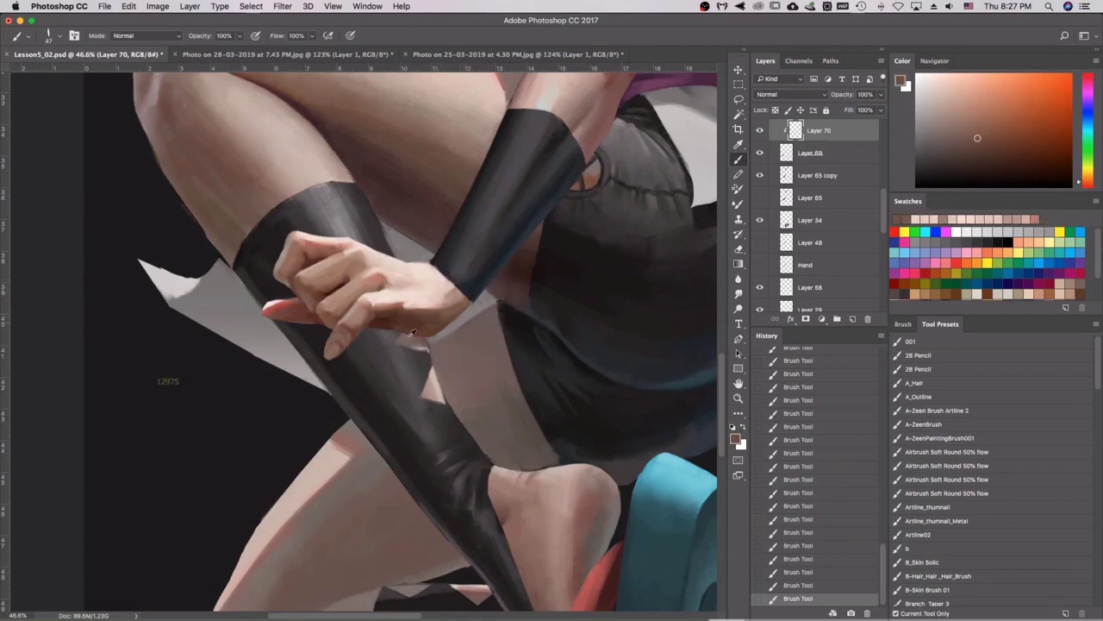
{"action": "left_click", "coordinate": [383, 335], "text": "alt"}
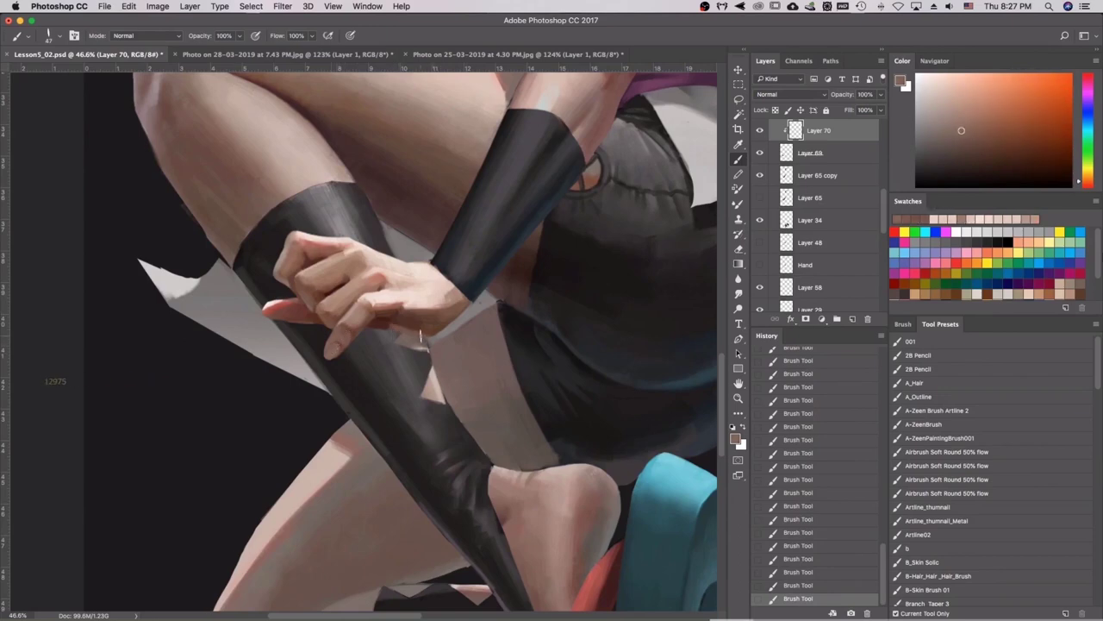
{"action": "key", "text": "super+z"}
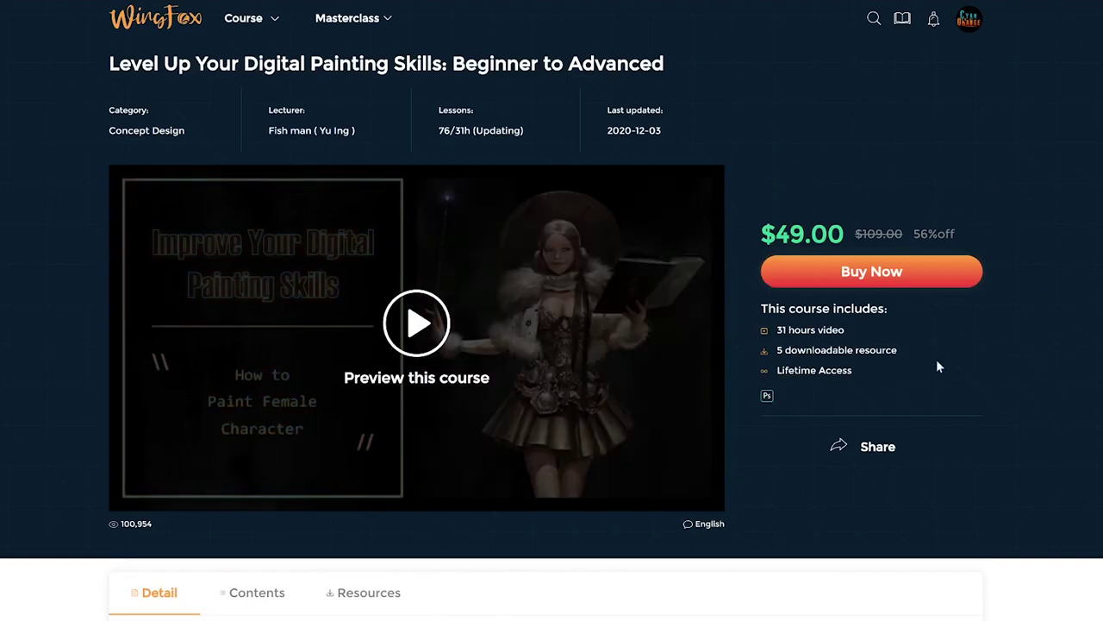
Step: Scroll down the course page to reveal the Detail tab and its description
{"action": "scroll", "coordinate": [642, 461], "scroll_direction": "down", "scroll_amount": 4}
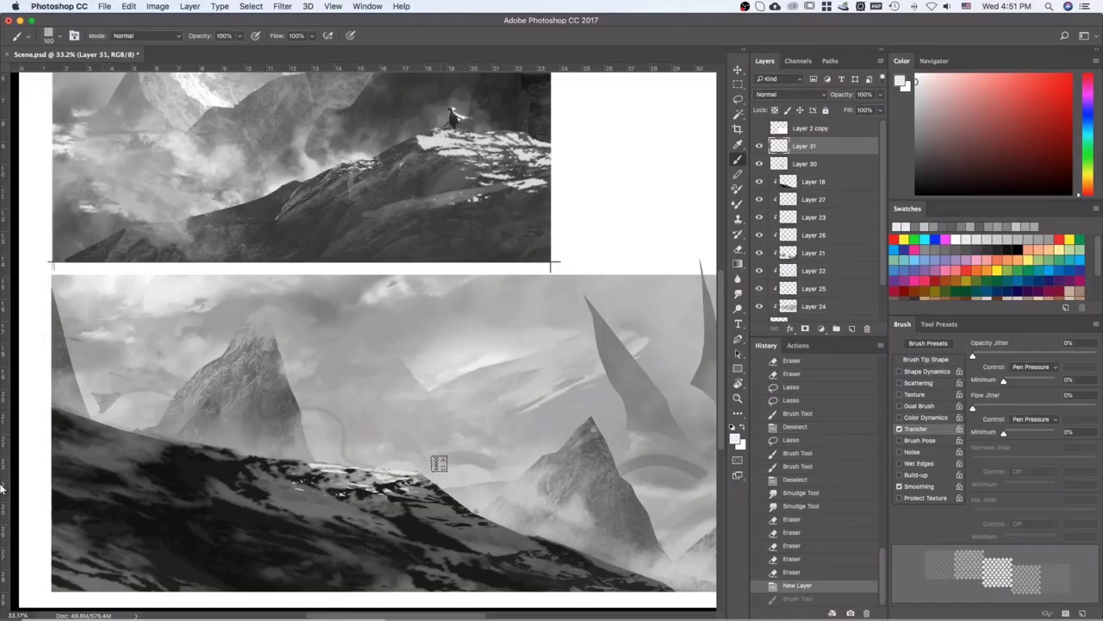
Step: Paint a single horizontal brush stroke across the lower part of the painting
{"action": "left_click_drag", "start_coordinate": [437, 460], "coordinate": [495, 466]}
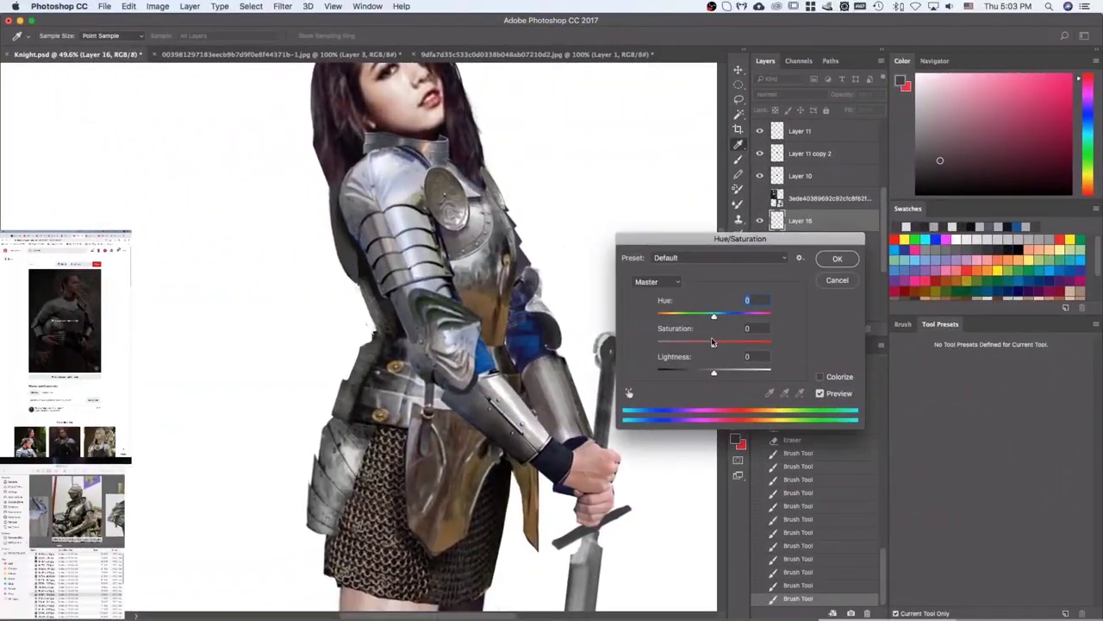
Step: Lower the knight's saturation to -34, paint faint arm-edge strokes, and sample a lighter skin tone
{"action": "left_click_drag", "start_coordinate": [713, 343], "coordinate": [684, 345]}
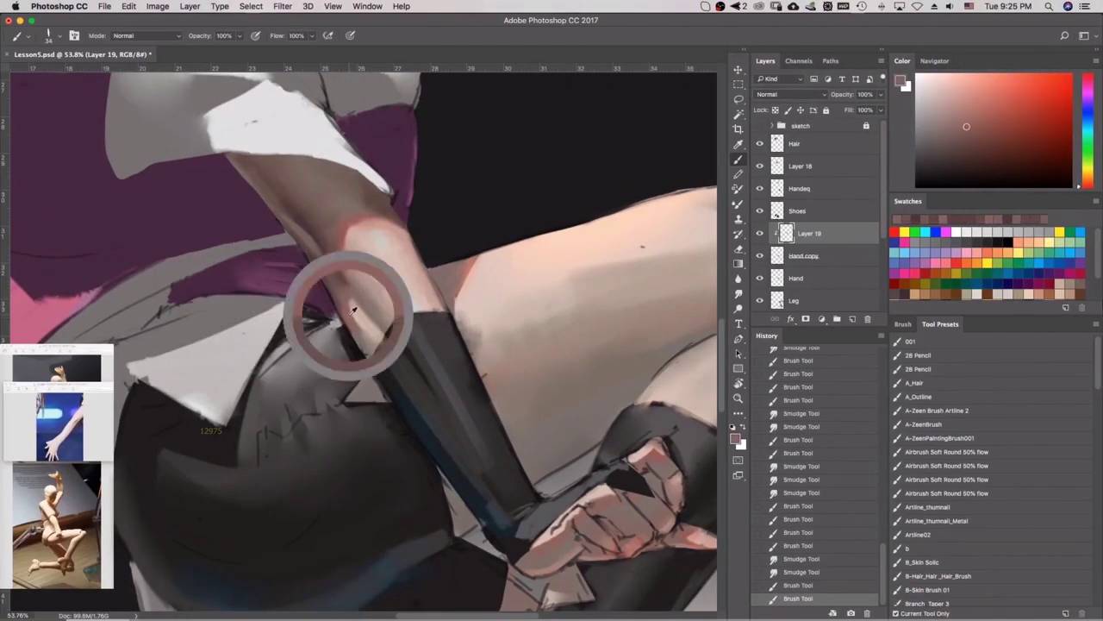
{"action": "left_click_drag", "start_coordinate": [342, 306], "coordinate": [373, 368]}
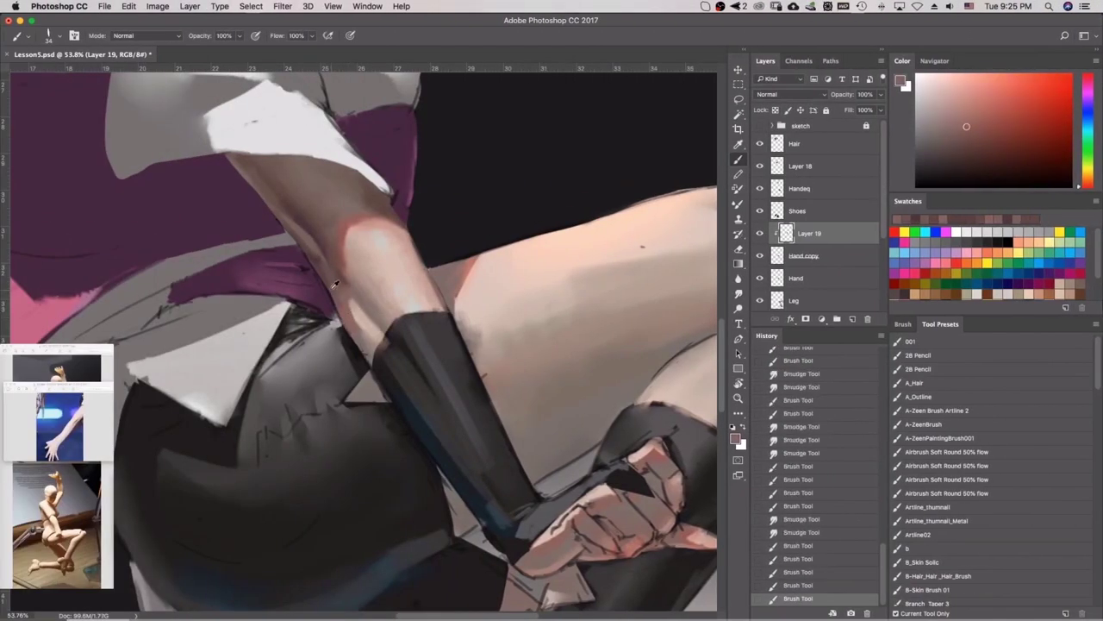
{"action": "left_click_drag", "start_coordinate": [342, 310], "coordinate": [355, 343]}
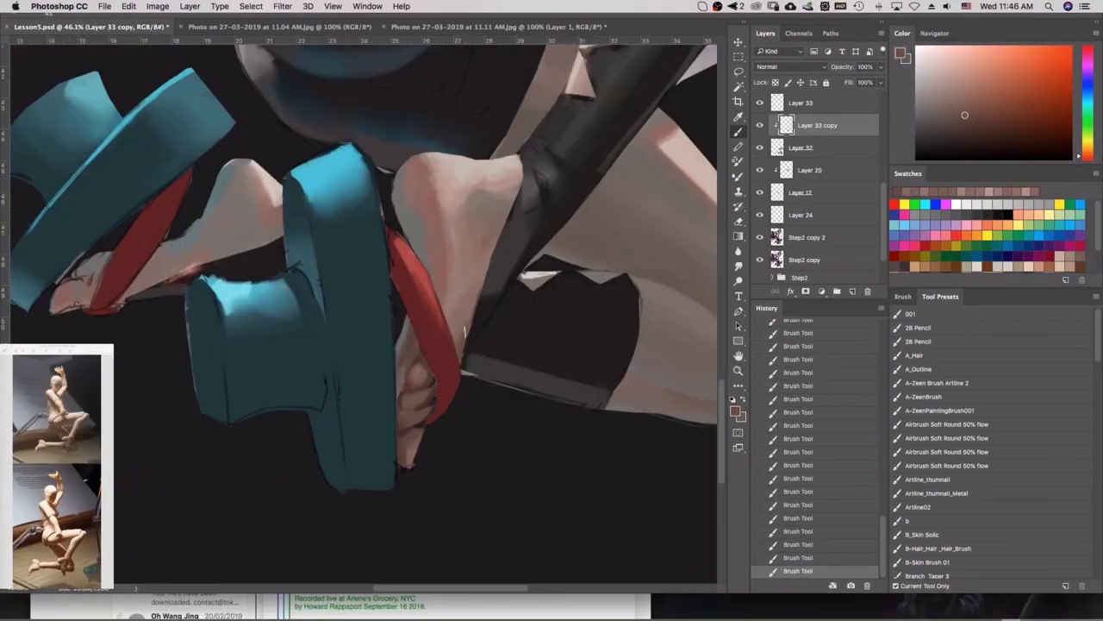
{"action": "left_click", "coordinate": [472, 299], "text": "alt"}
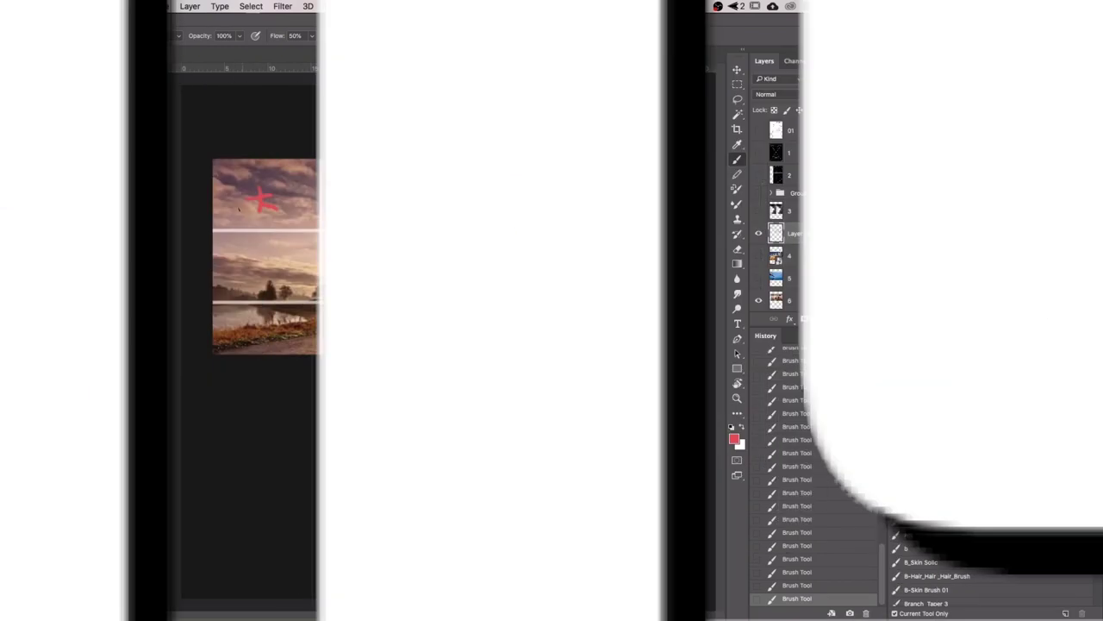
Step: Circle the composition picture in red and rewind the lesson video a few seconds
{"action": "mouse_move", "coordinate": [327, 155]}
{"action": "left_mouse_down"}
{"action": "mouse_move", "coordinate": [526, 186]}
{"action": "mouse_move", "coordinate": [457, 226]}
{"action": "left_mouse_up"}
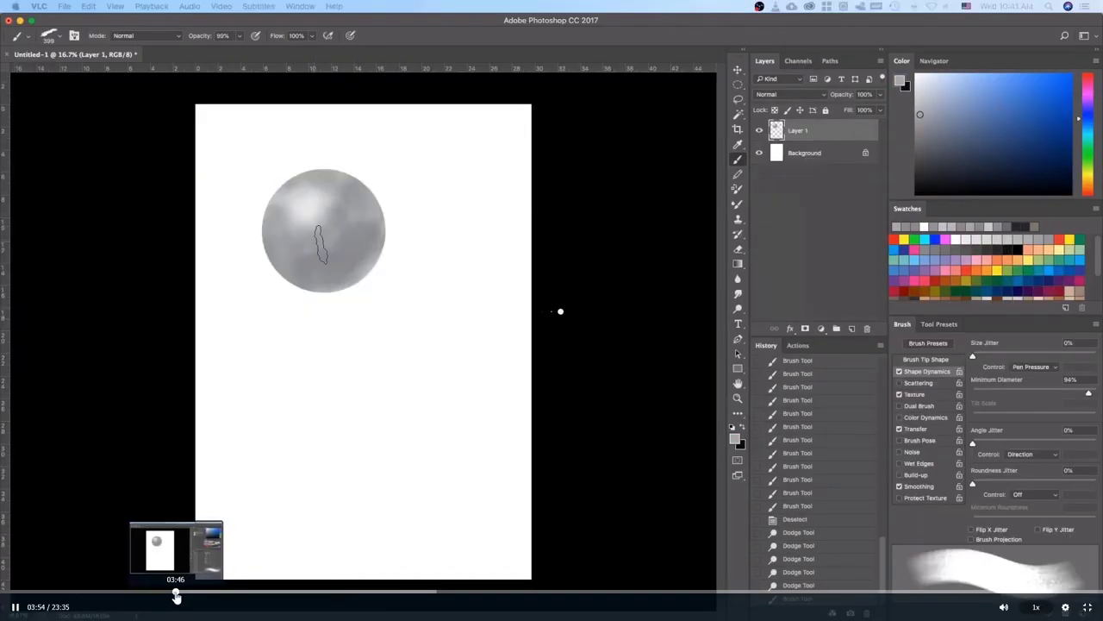
{"action": "left_click", "coordinate": [176, 593]}
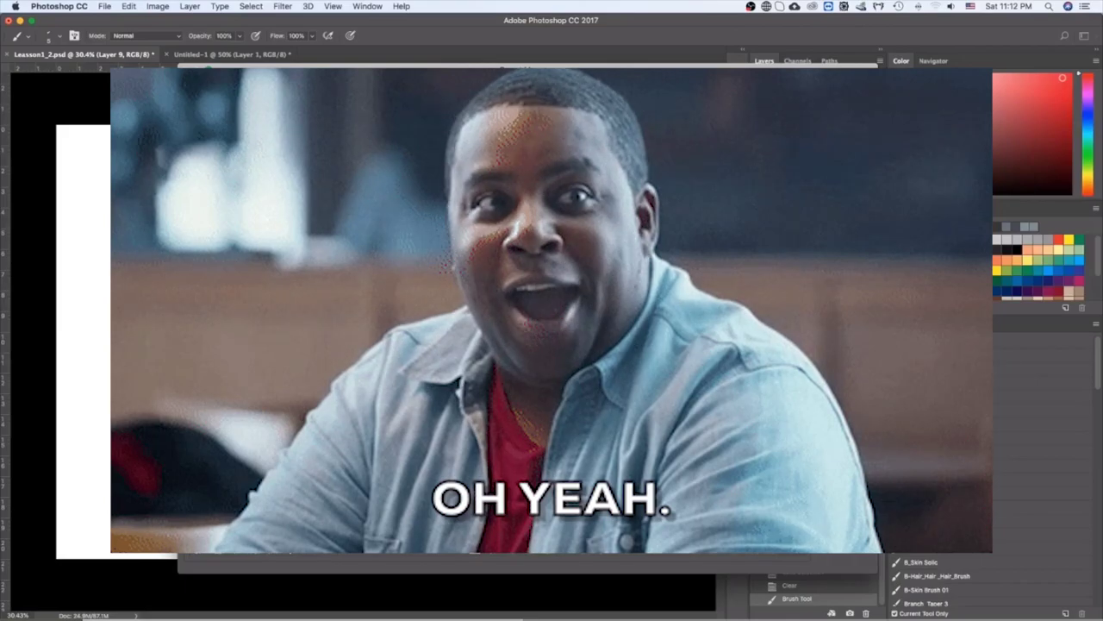
{"action": "scroll", "coordinate": [803, 557], "scroll_direction": "down", "scroll_amount": 10}
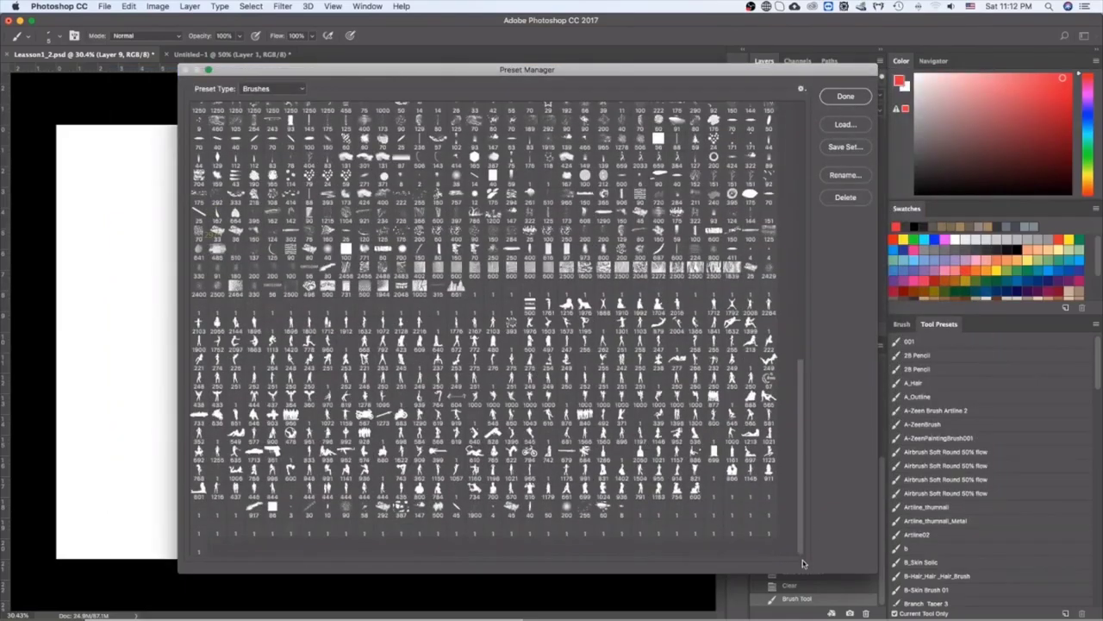